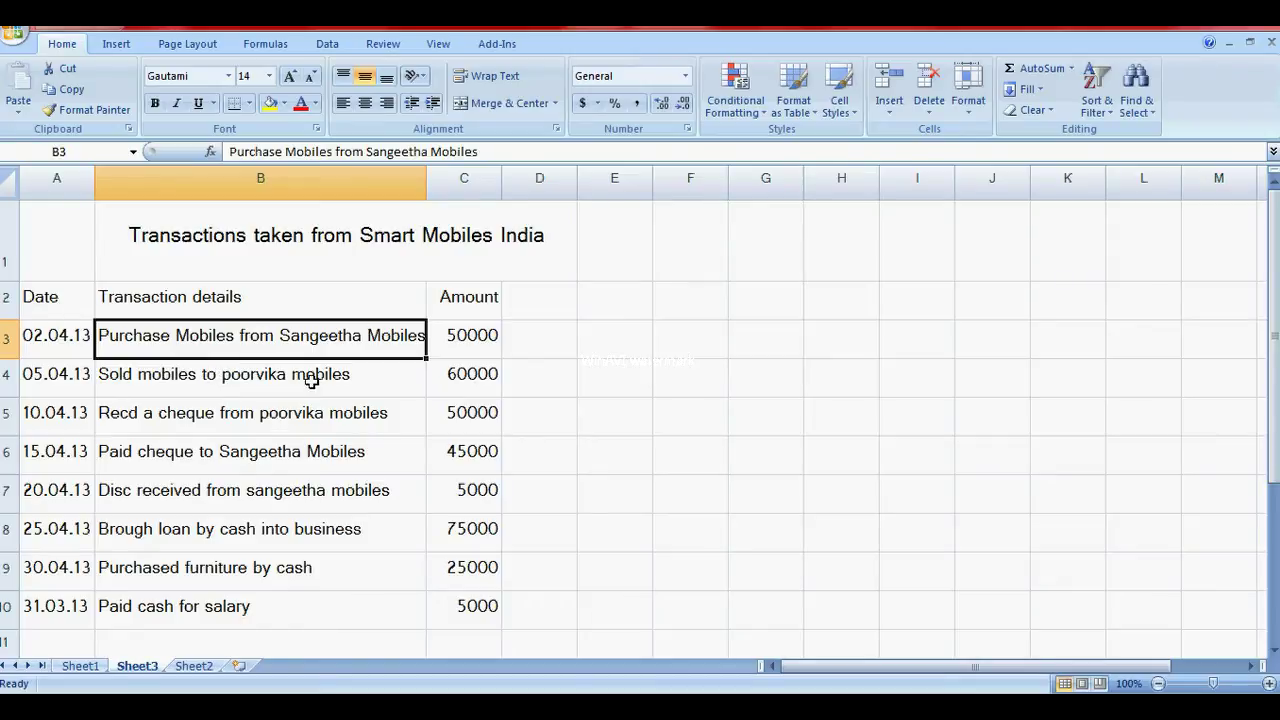
Bring up the Sheet2 journal of dates, account names, narrations, debits and credits
click(194, 666)
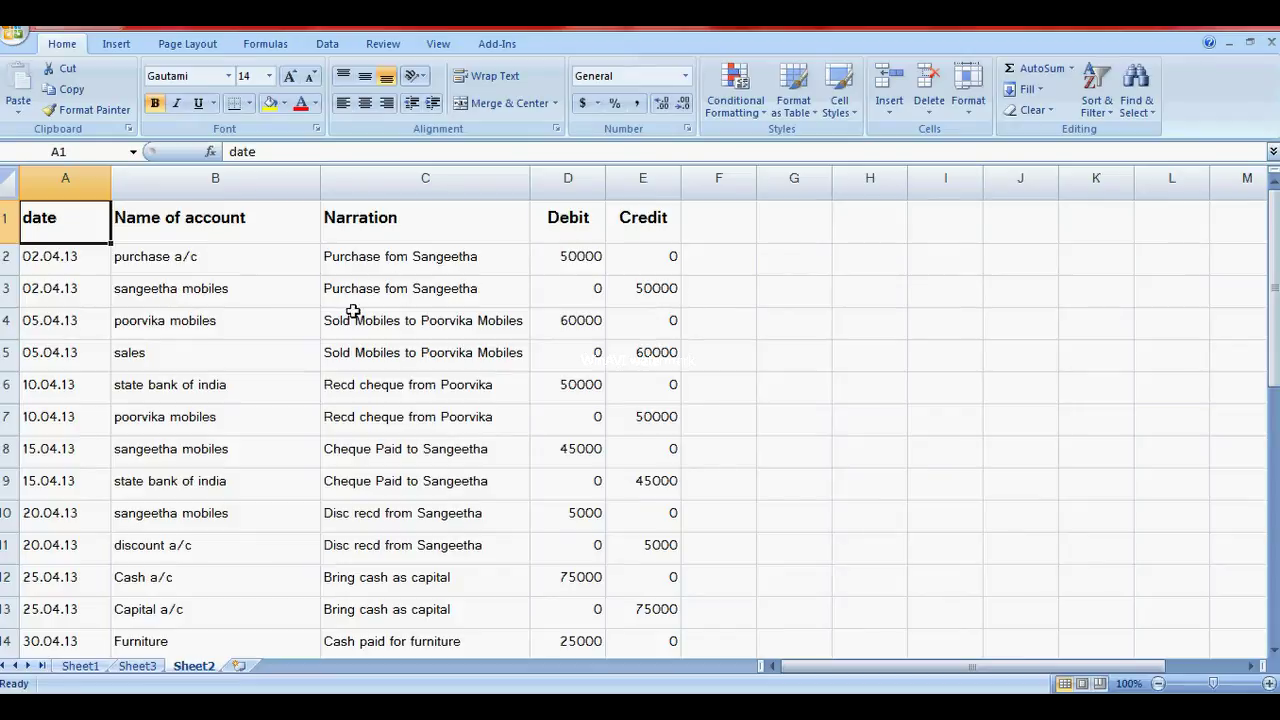
click(140, 666)
click(108, 379)
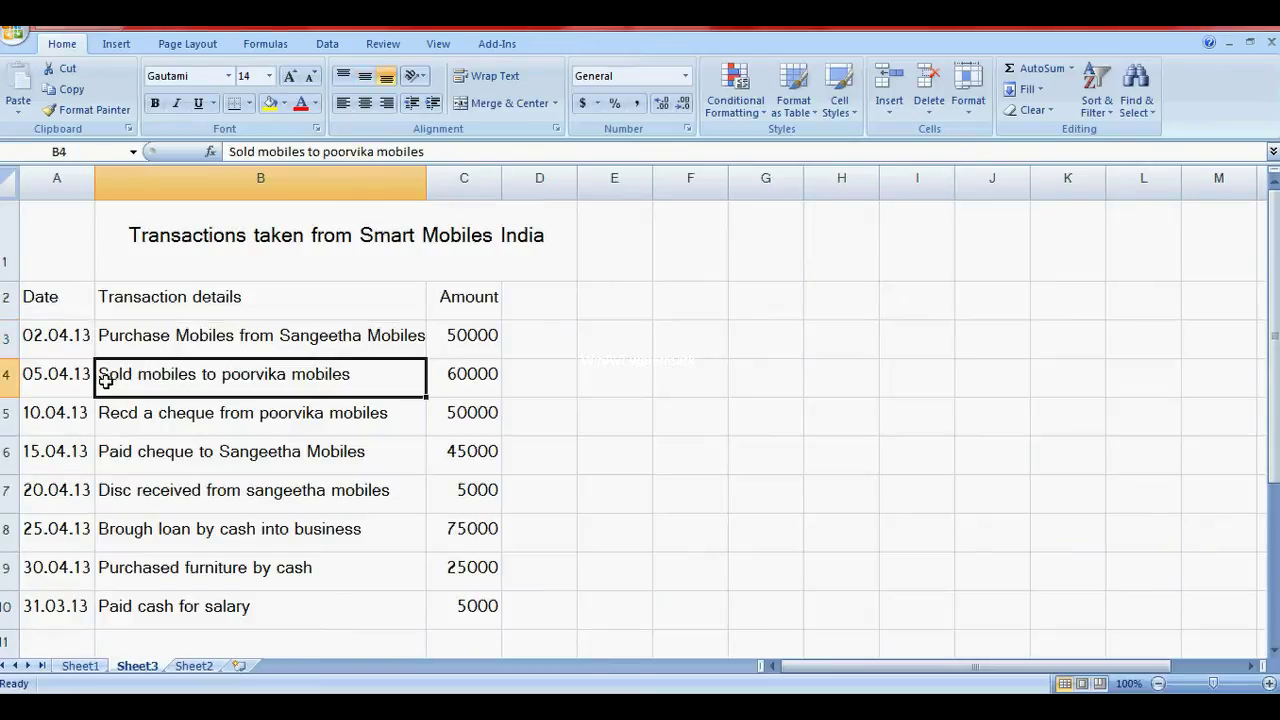
click(530, 385)
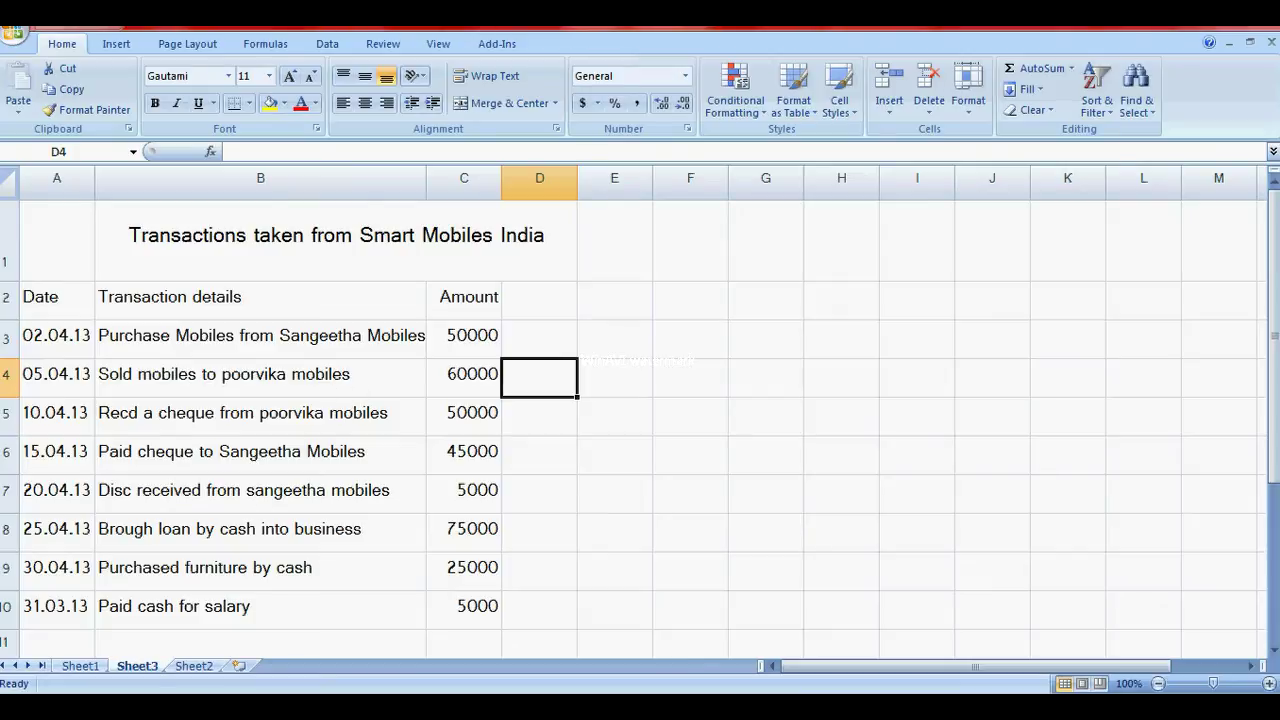
click(194, 666)
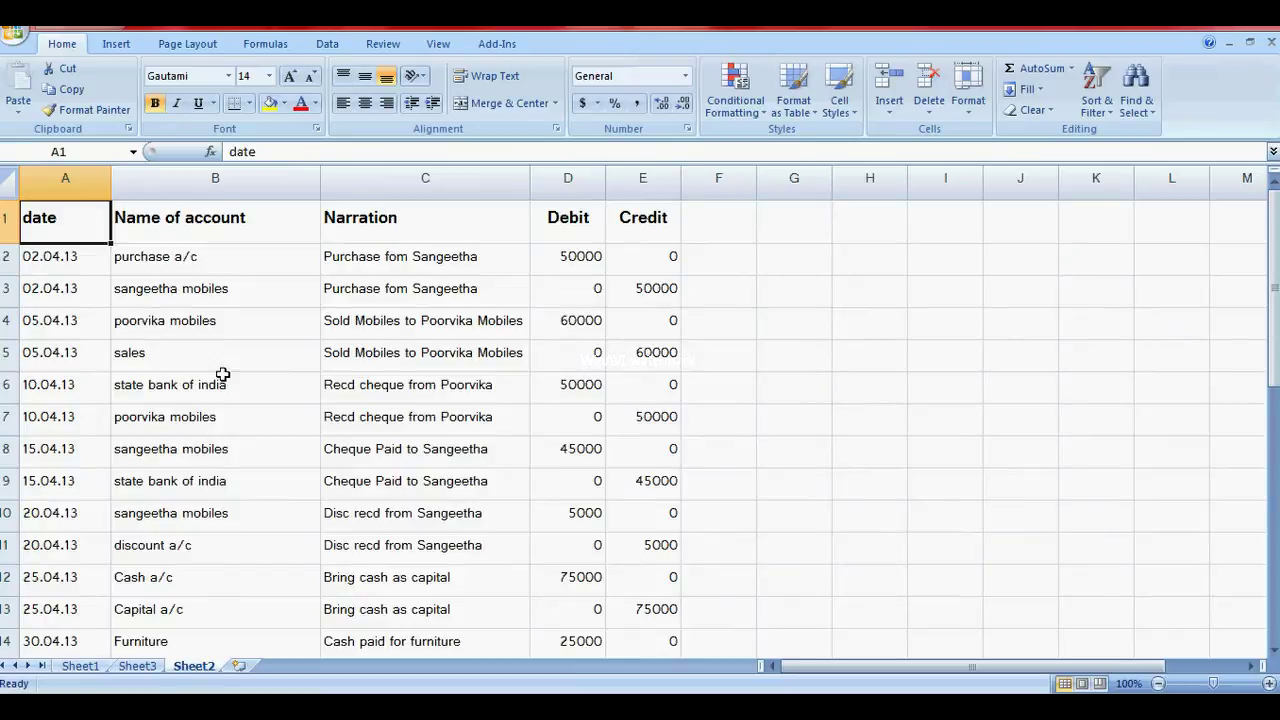
click(164, 331)
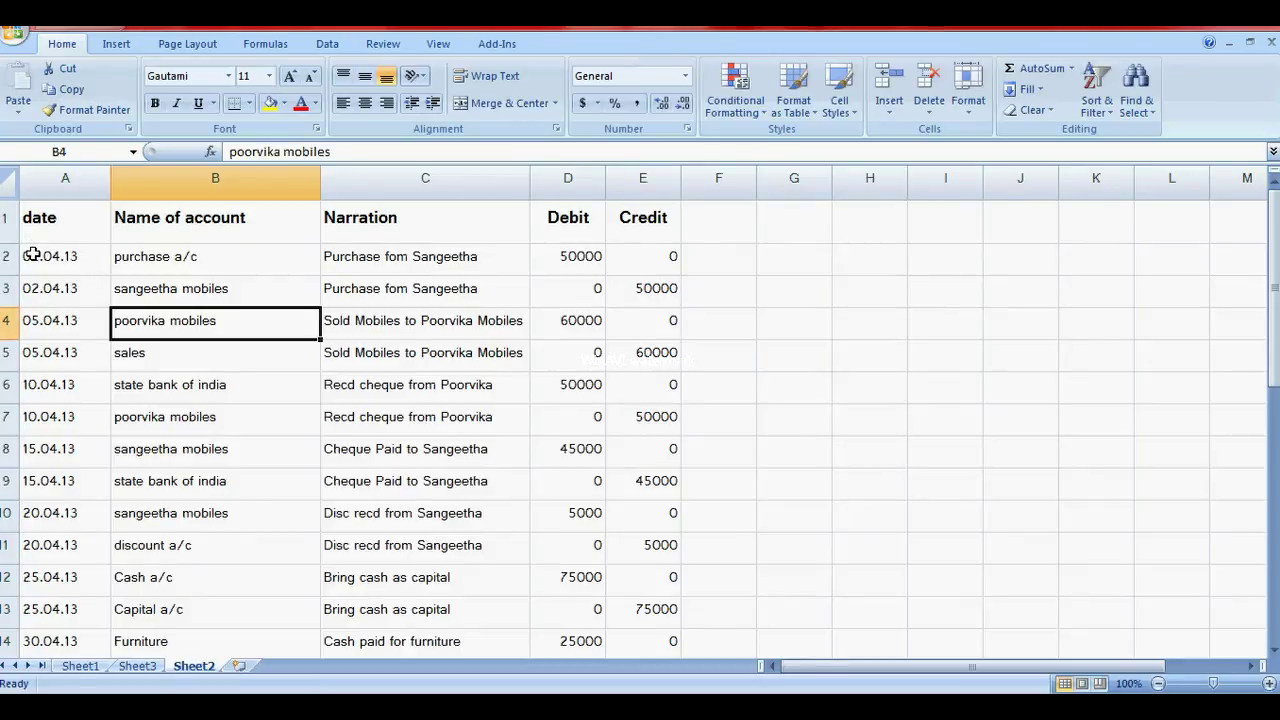
click(33, 255)
Set the journal entries in A2:E17 to font size 12
key(shift+Right)
key(shift+Right)
key(shift+Right)
key(shift+Right)
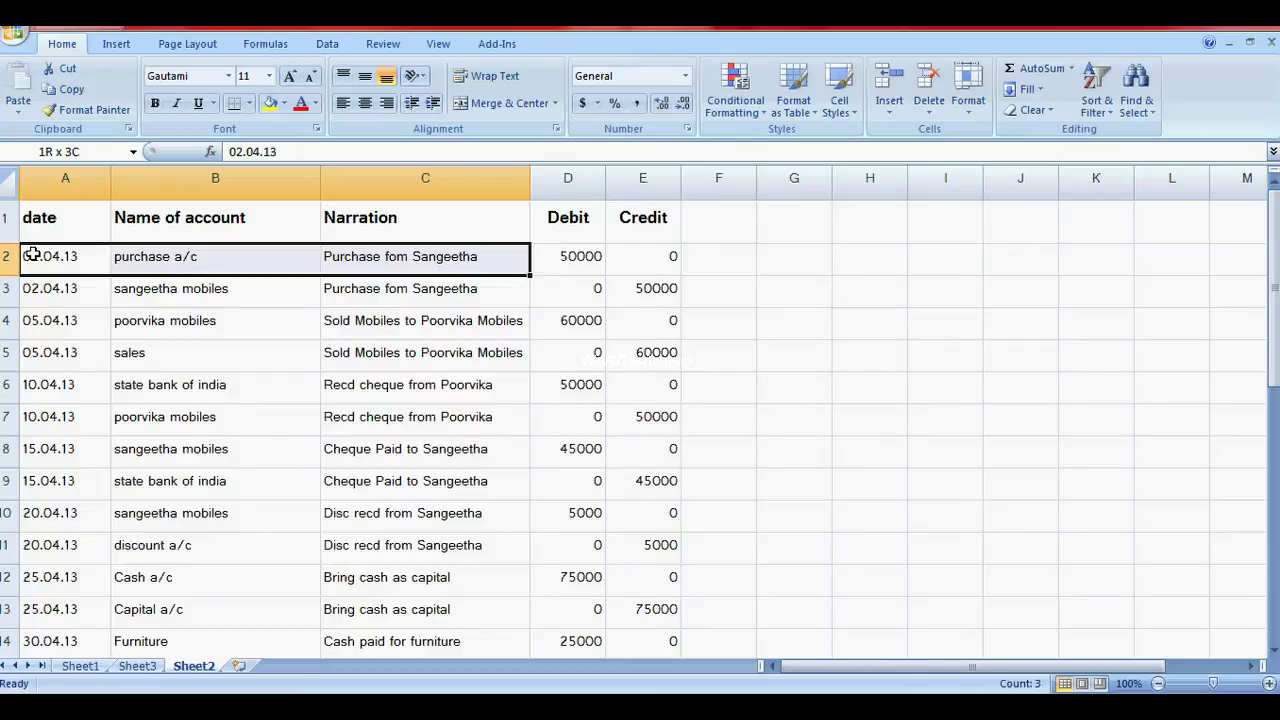
key(shift+Down)
key(shift+Down)
key(shift+Down)
key(shift+Down)
key(shift+Down)
key(shift+Down)
key(shift+Down)
key(shift+Down)
key(shift+Down)
key(shift+Down)
key(shift+Down)
key(shift+Down)
key(shift+Down)
key(shift+Down)
key(shift+Down)
key(shift+Down)
key(shift+Down)
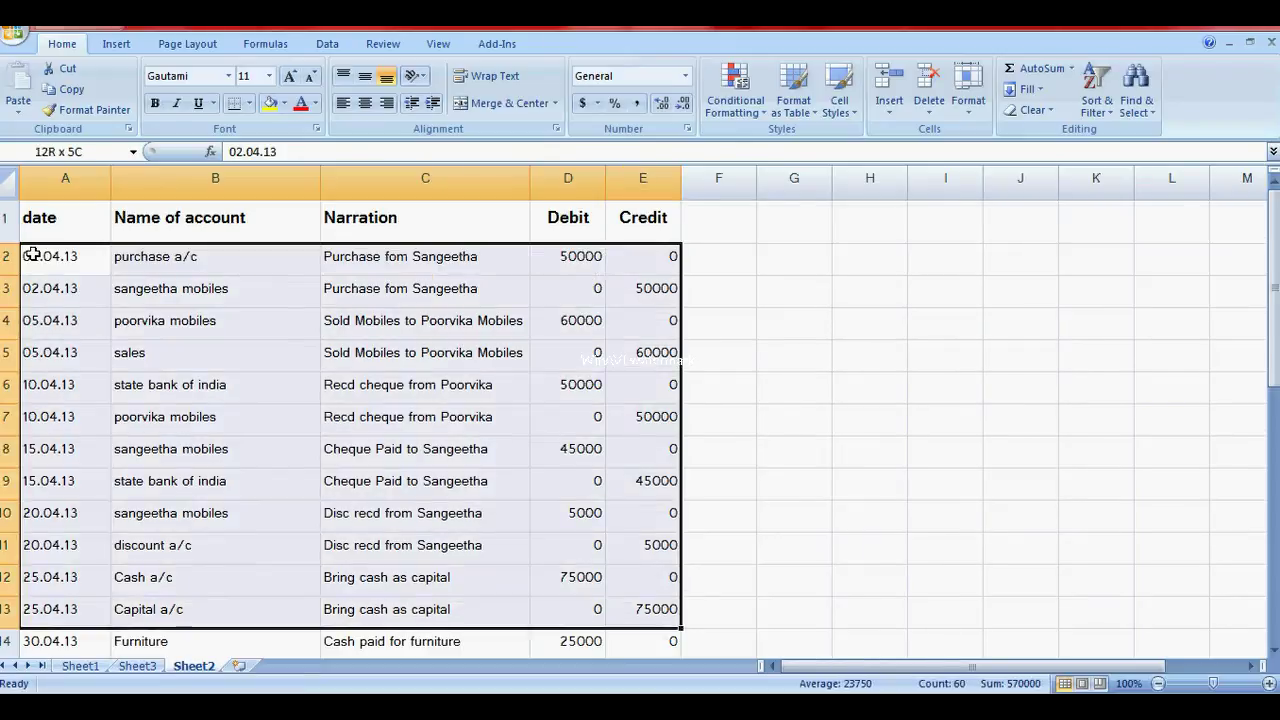
key(shift+Up)
key(shift+Up)
key(shift+Up)
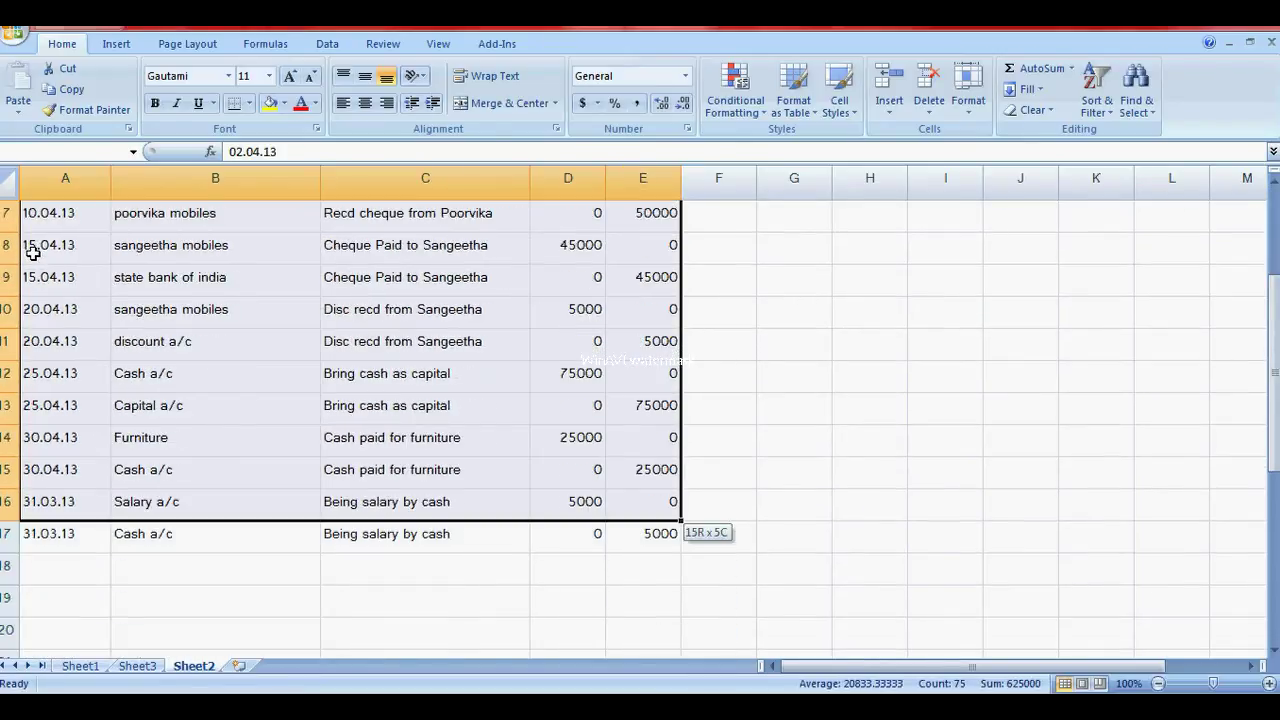
key(shift+Down)
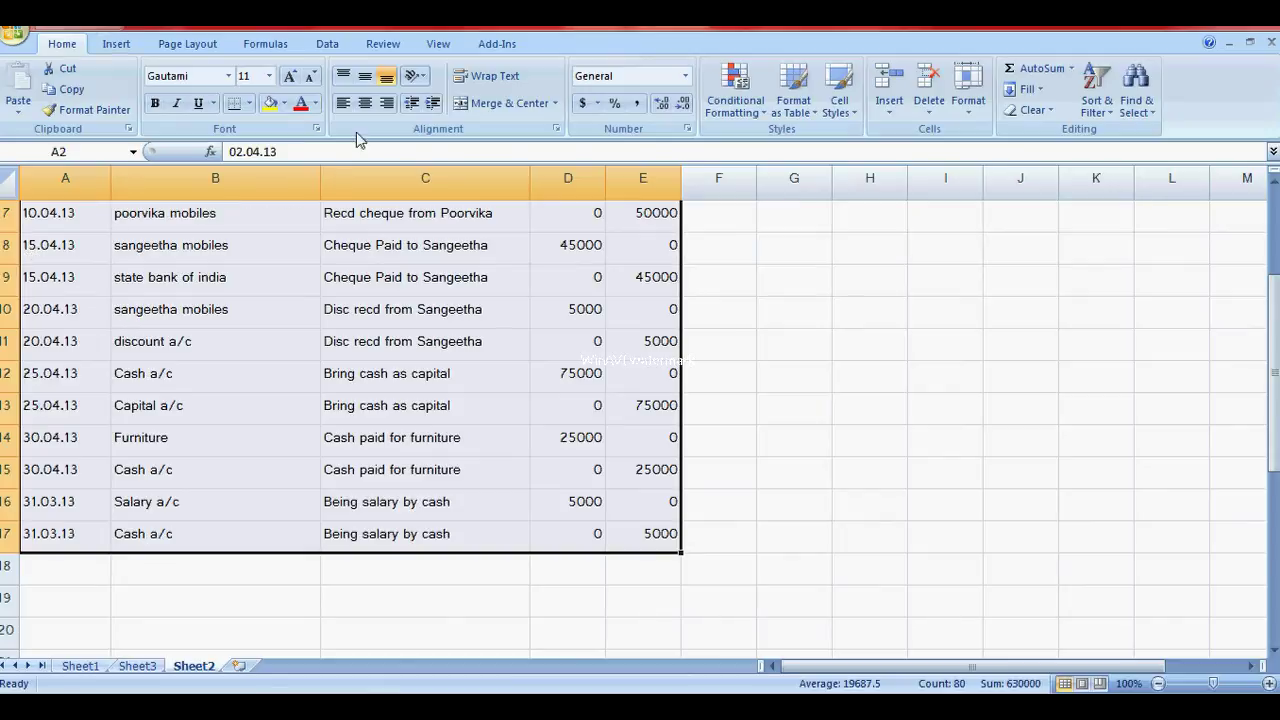
click(267, 78)
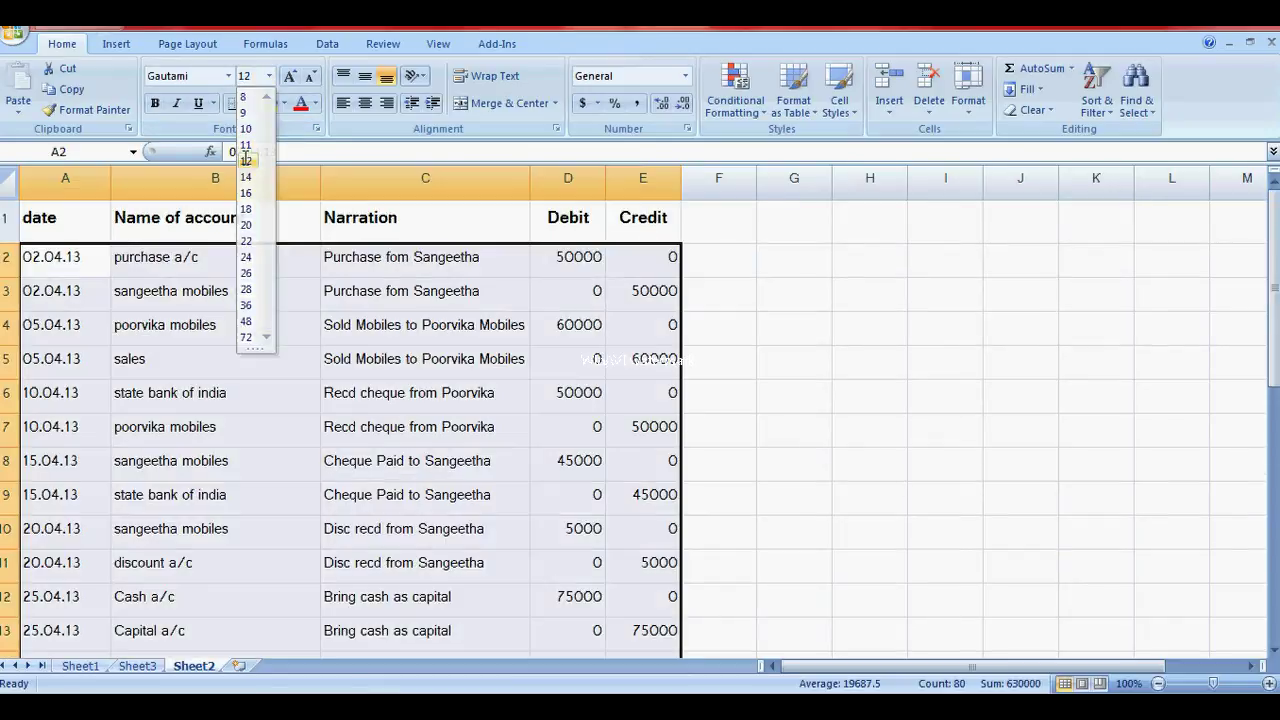
click(248, 168)
Return to the Sheet3 transactions list and select D5 beside the cheque received
click(274, 521)
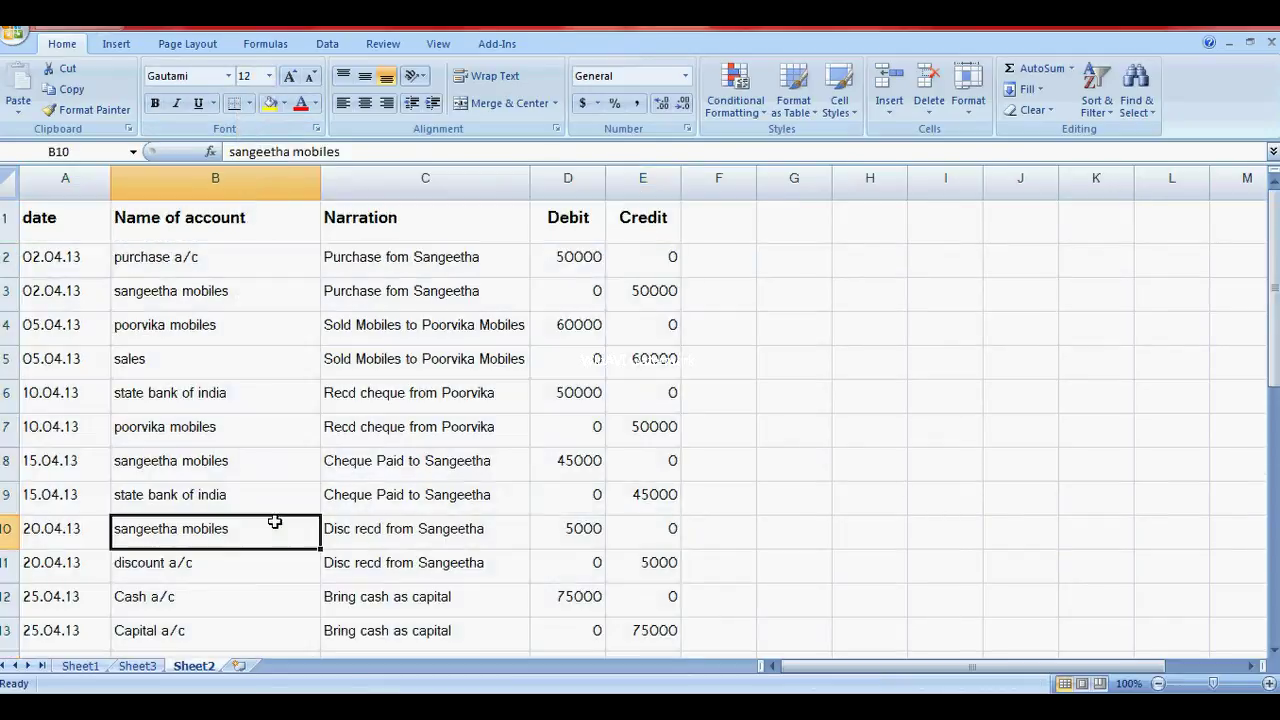
click(153, 666)
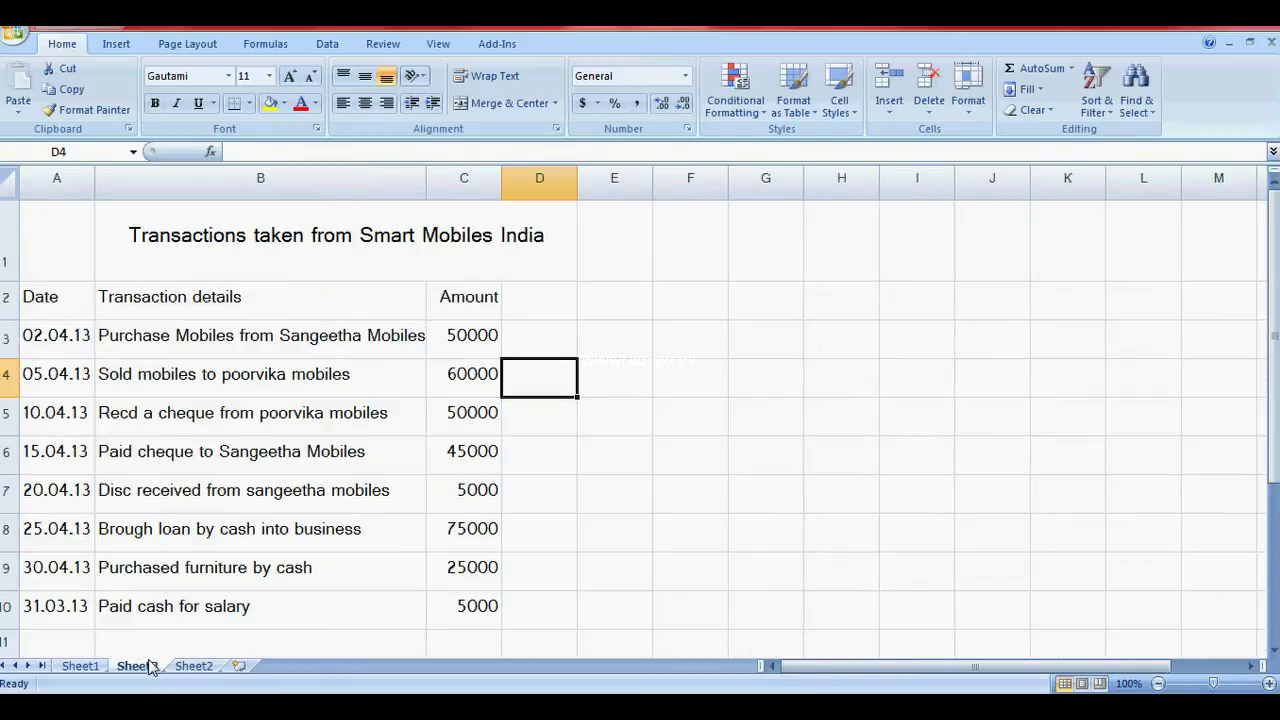
click(528, 421)
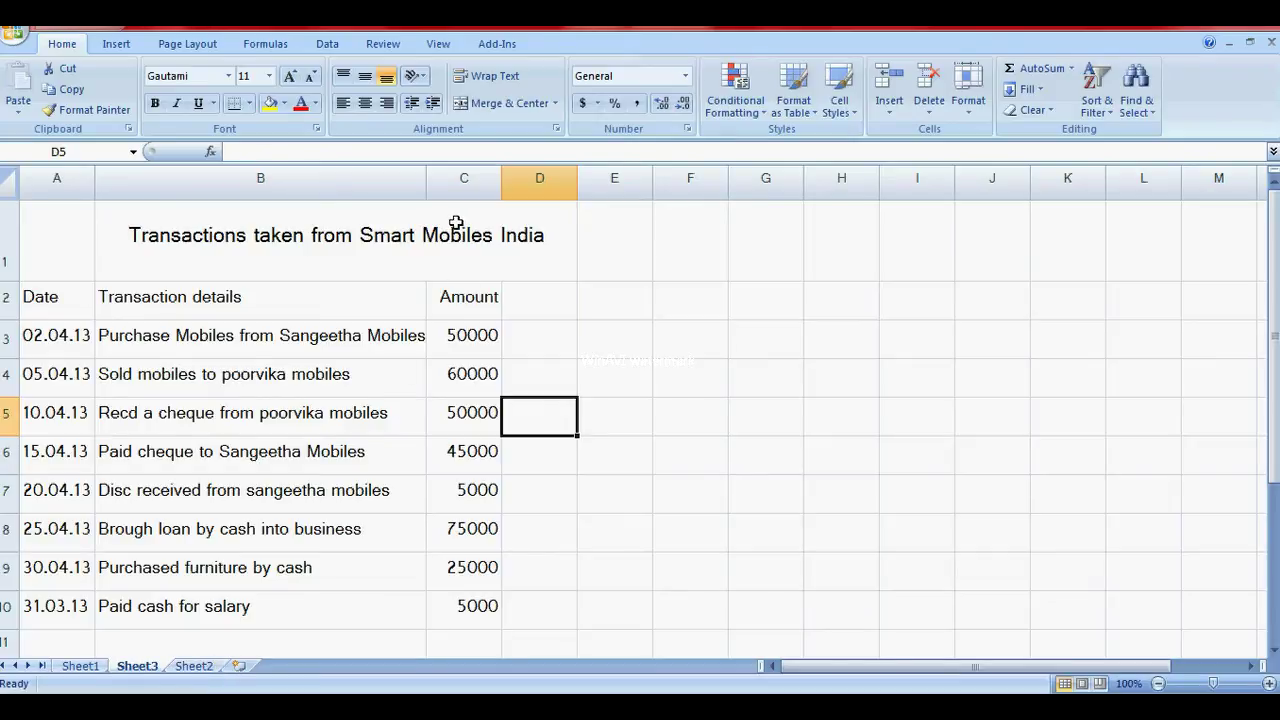
click(198, 667)
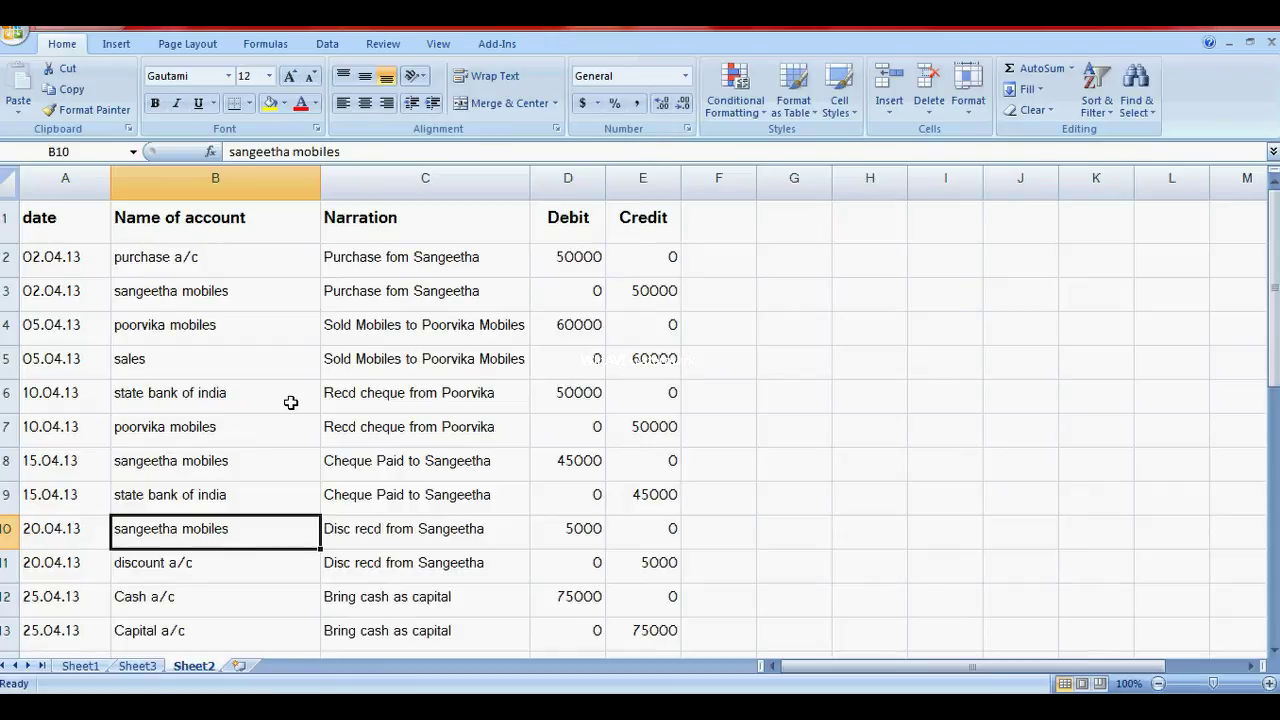
click(574, 392)
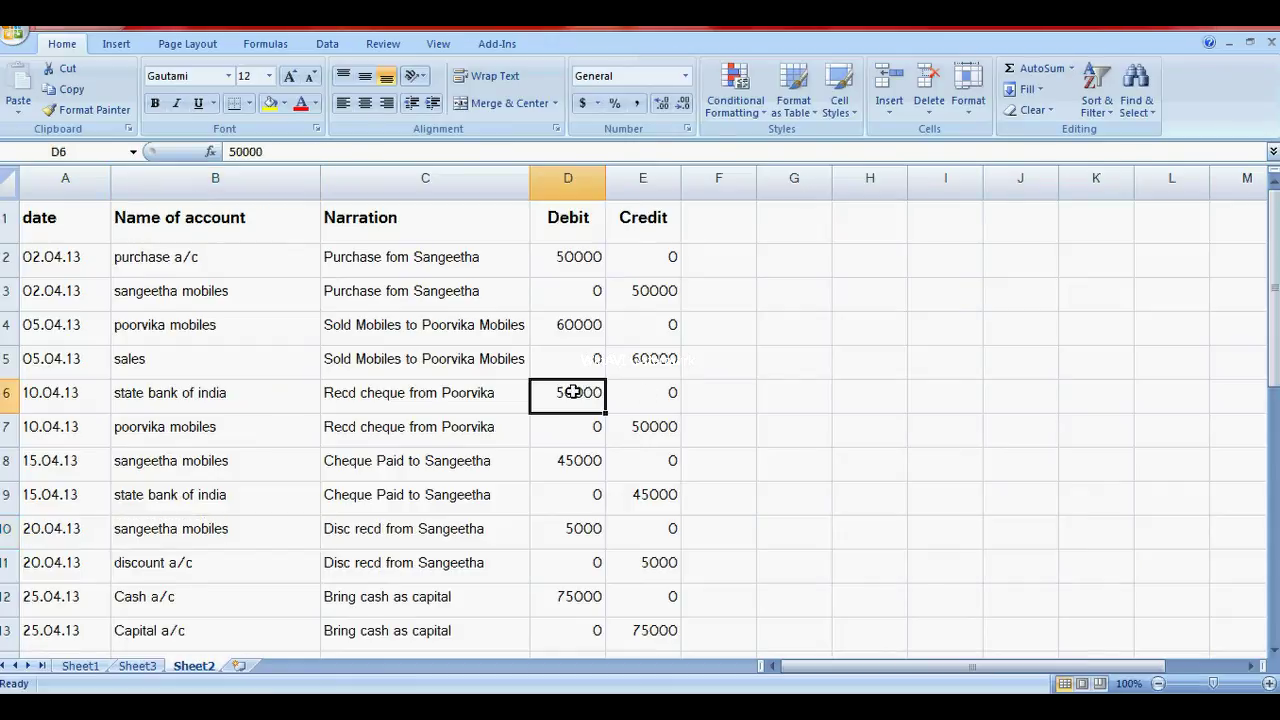
click(178, 434)
click(652, 438)
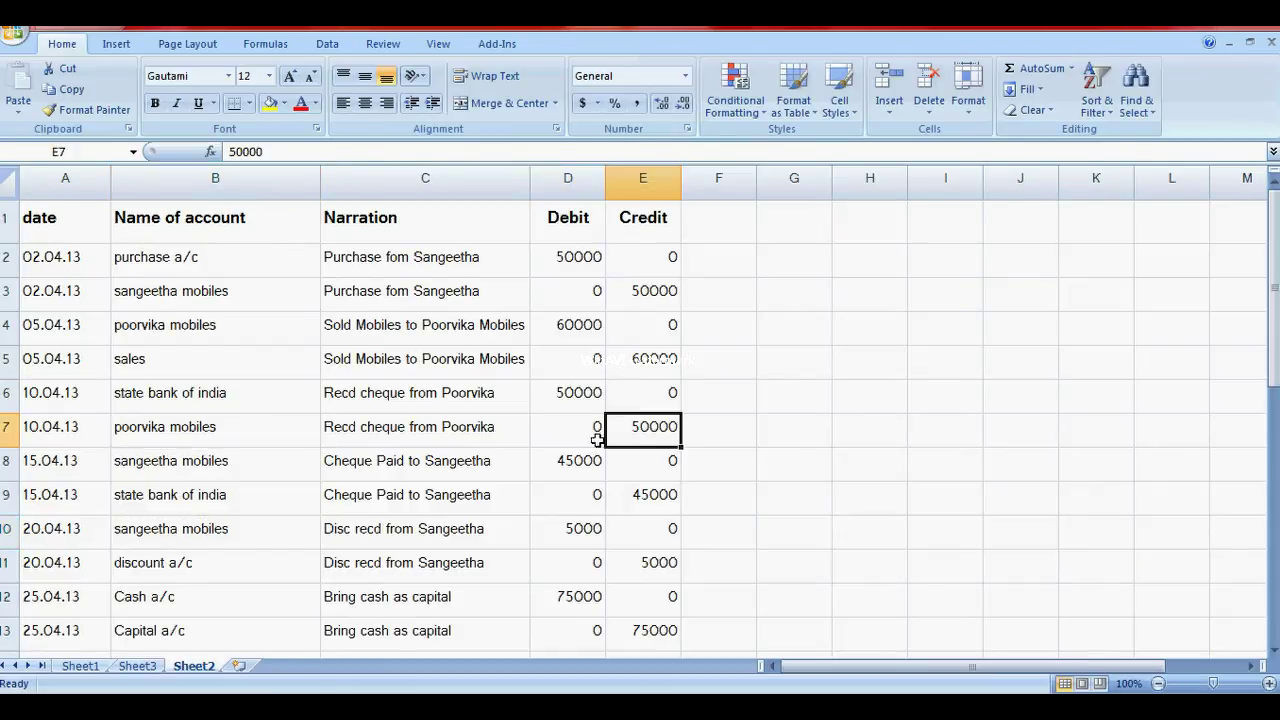
click(137, 665)
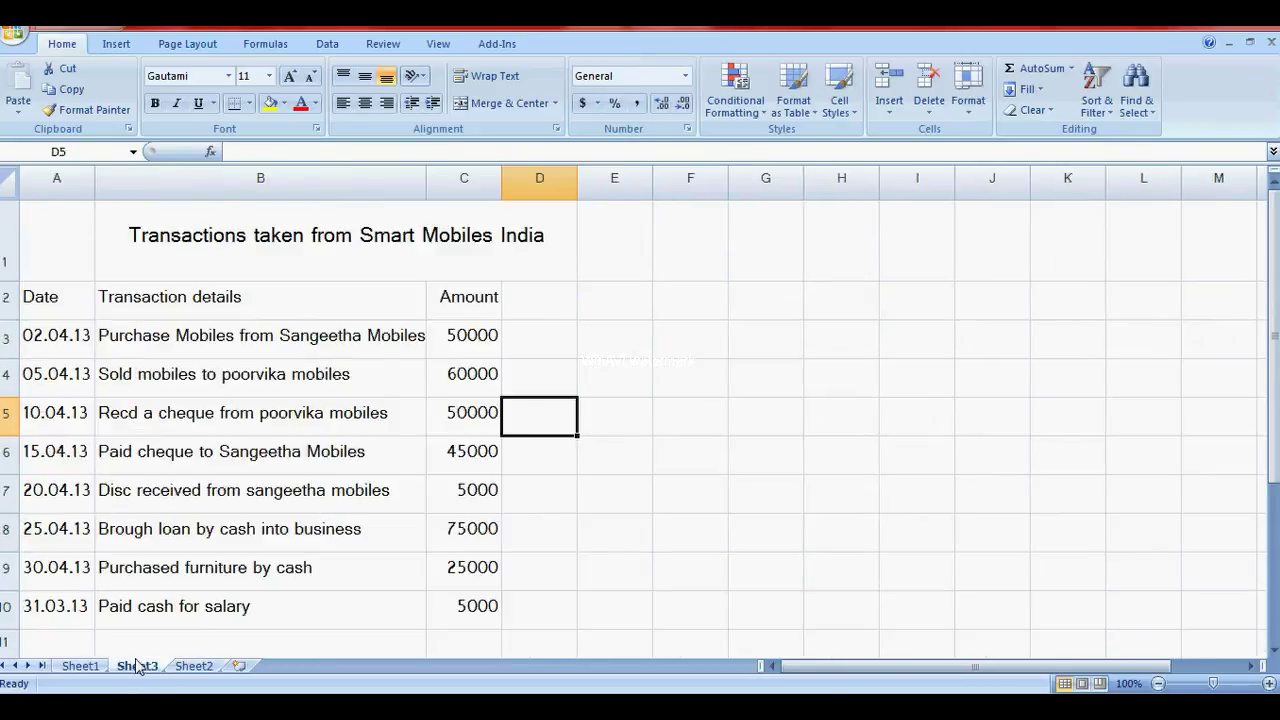
click(542, 458)
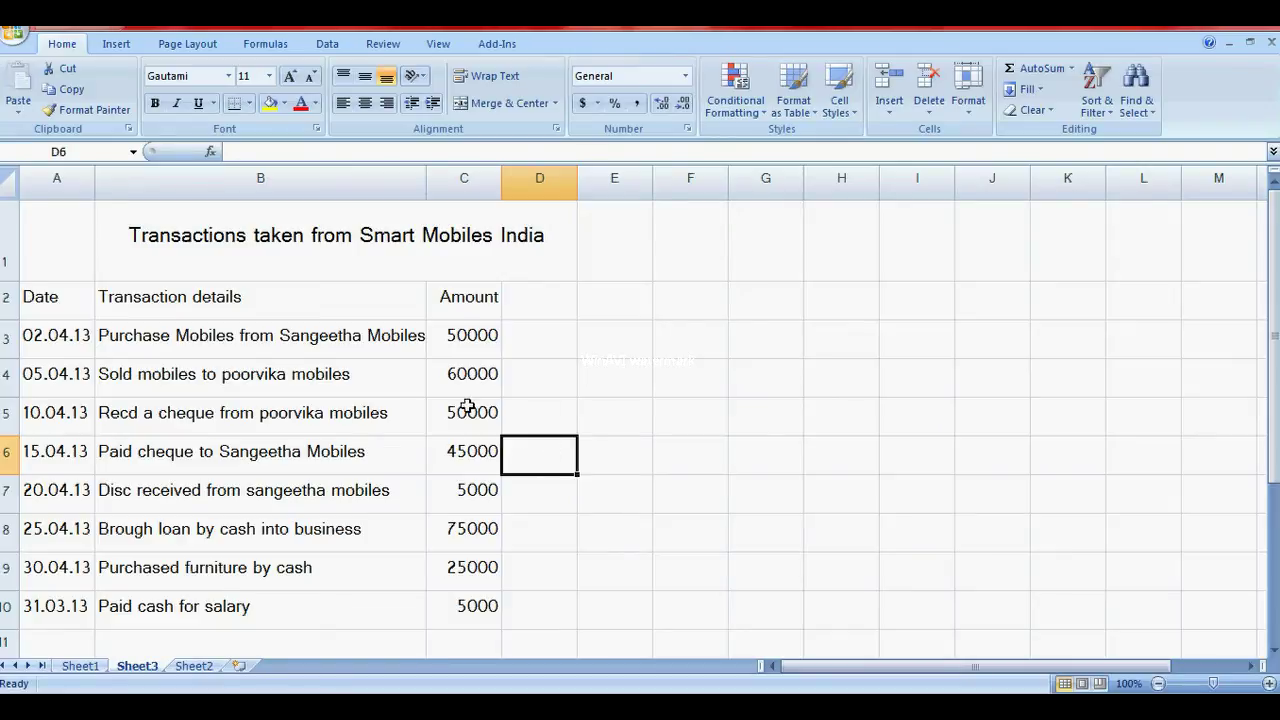
click(200, 666)
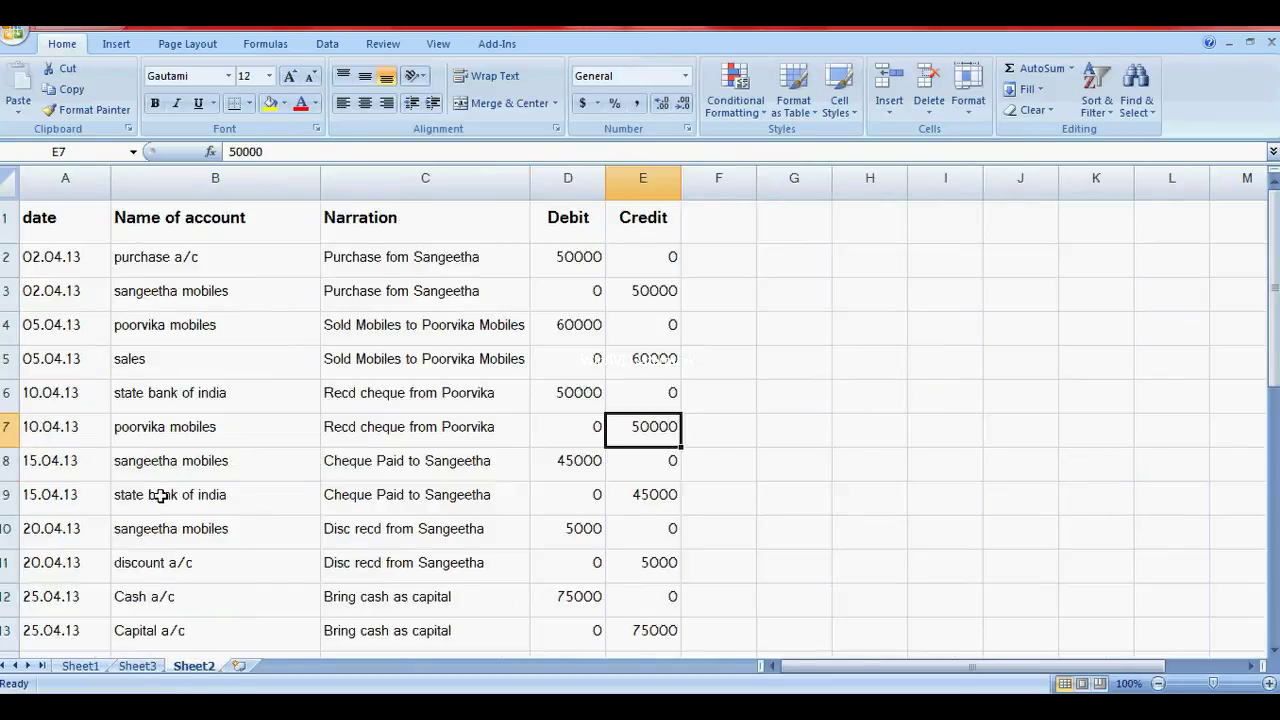
click(205, 472)
click(585, 466)
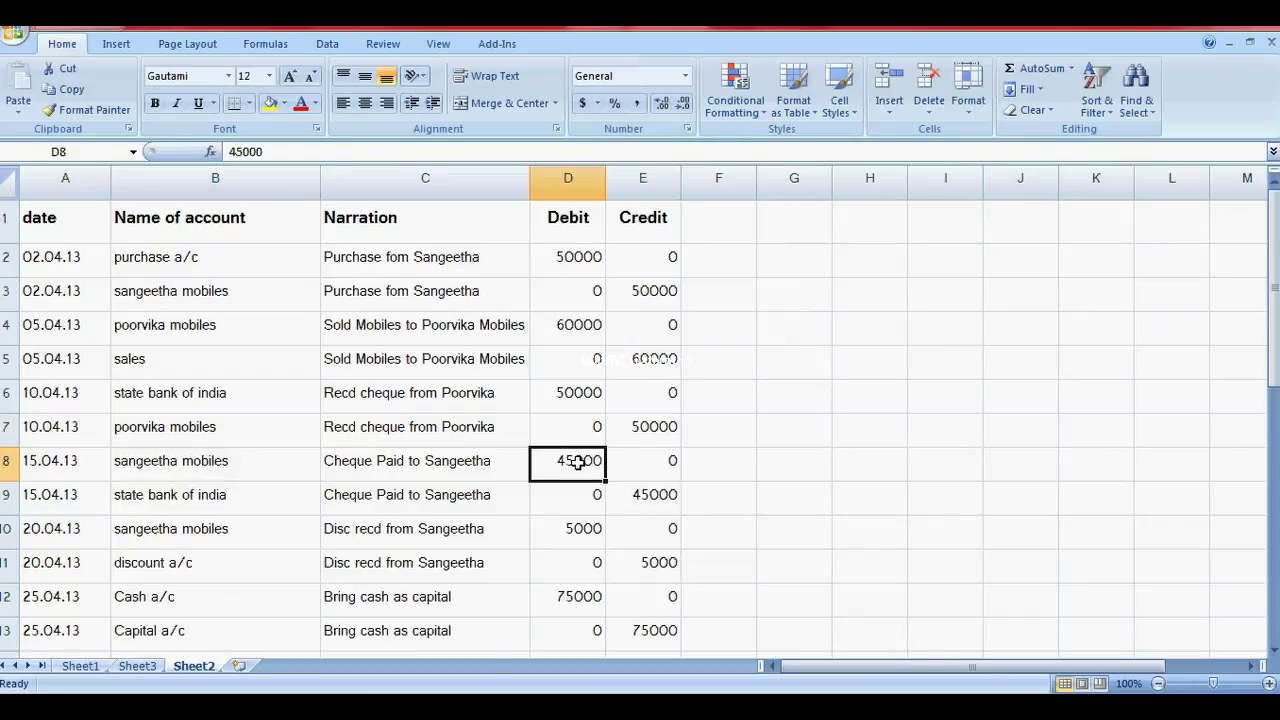
click(202, 497)
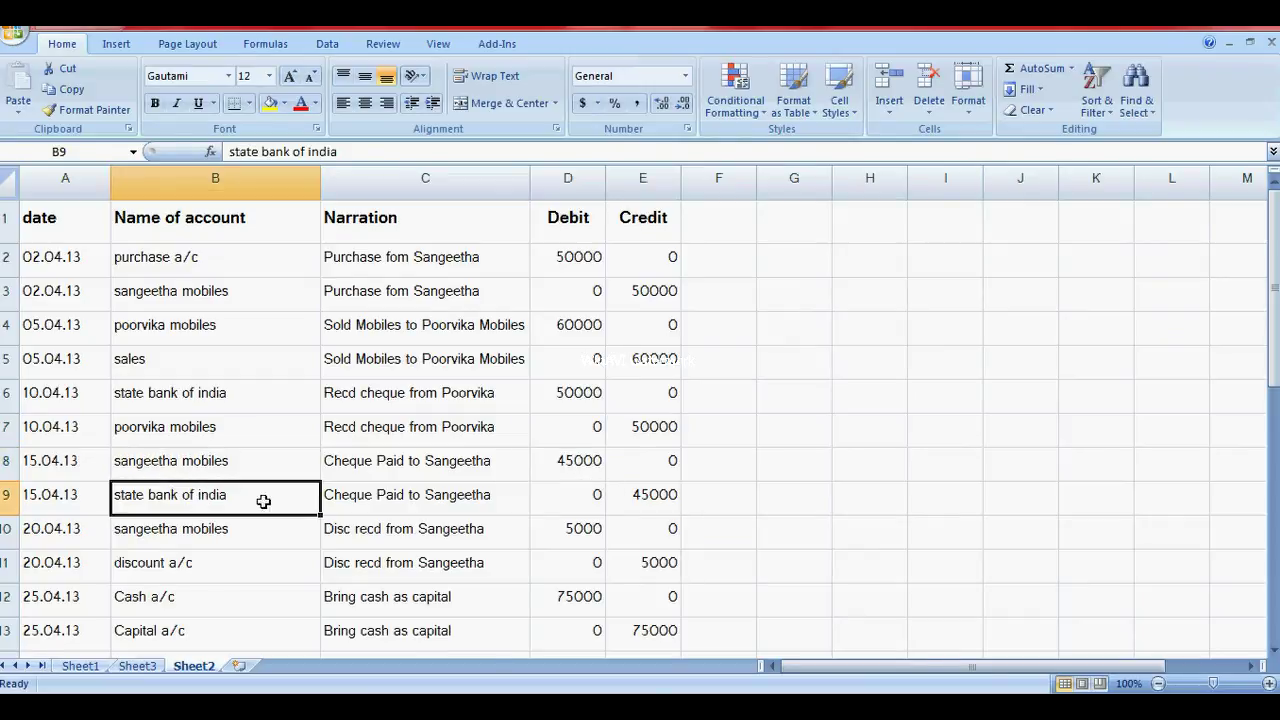
click(645, 500)
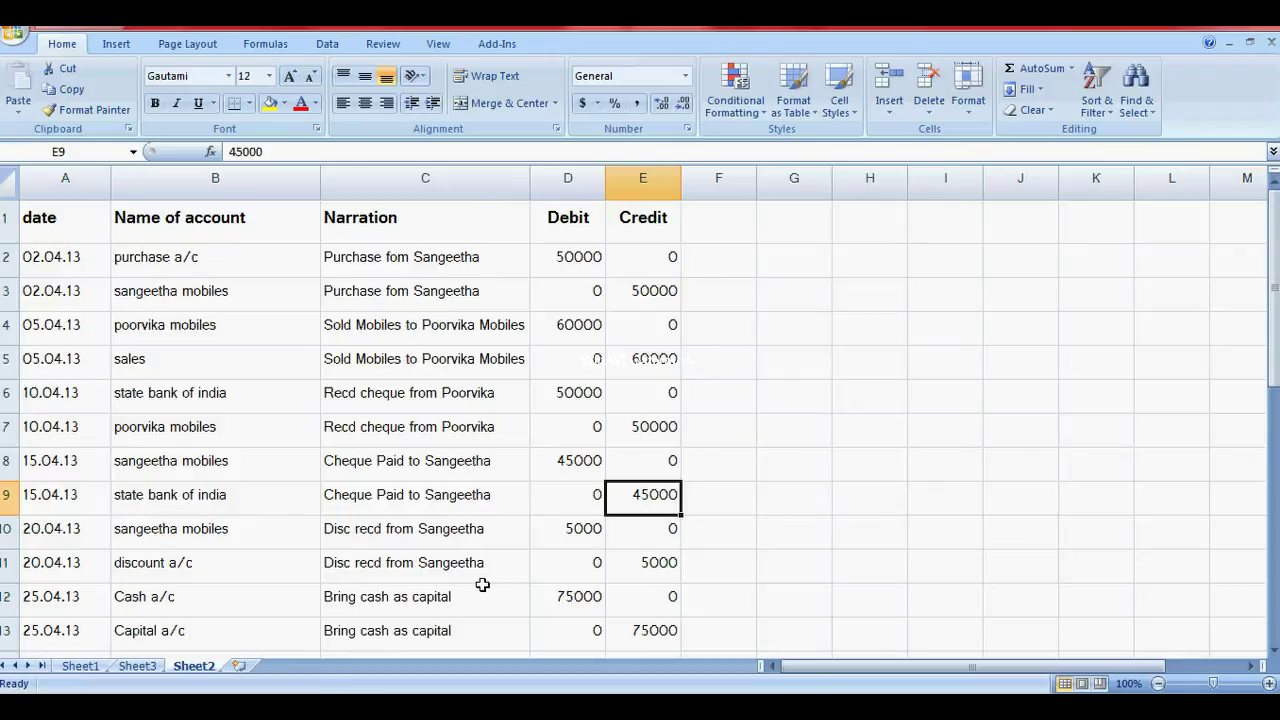
click(140, 666)
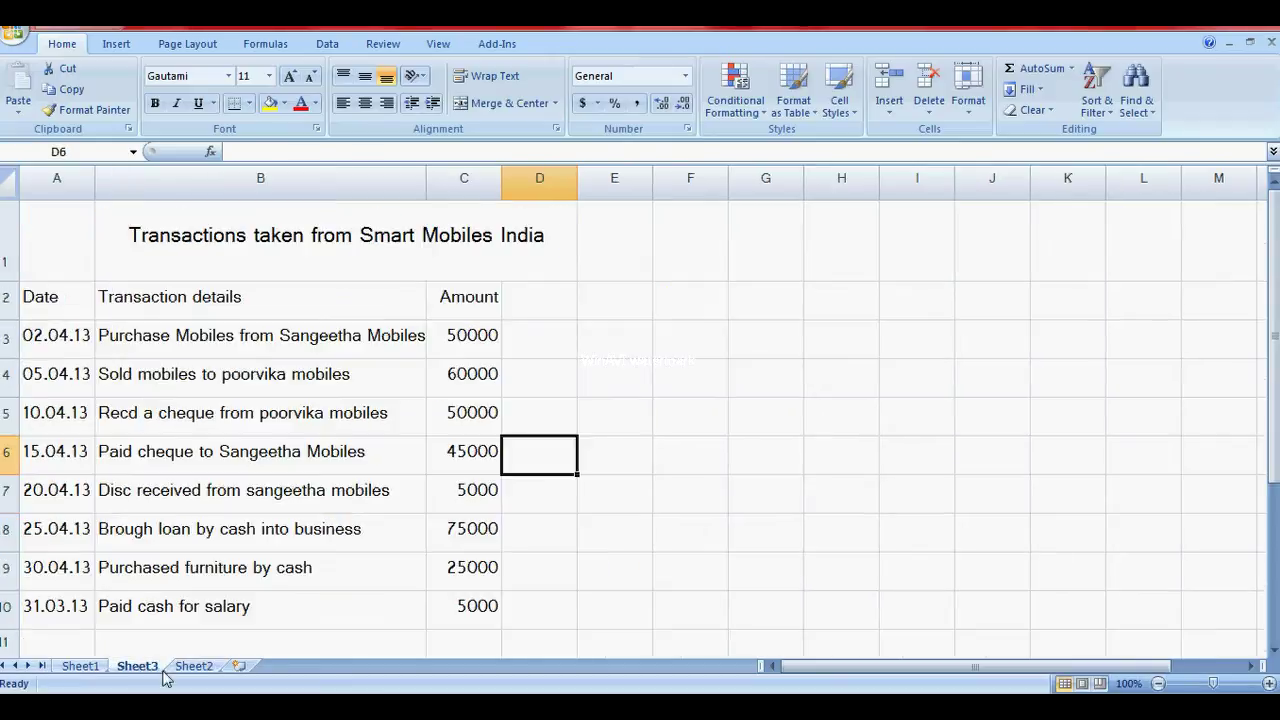
Check the discount received against the sangeetha mobiles and discount a/c entries in B10 and B11
click(528, 495)
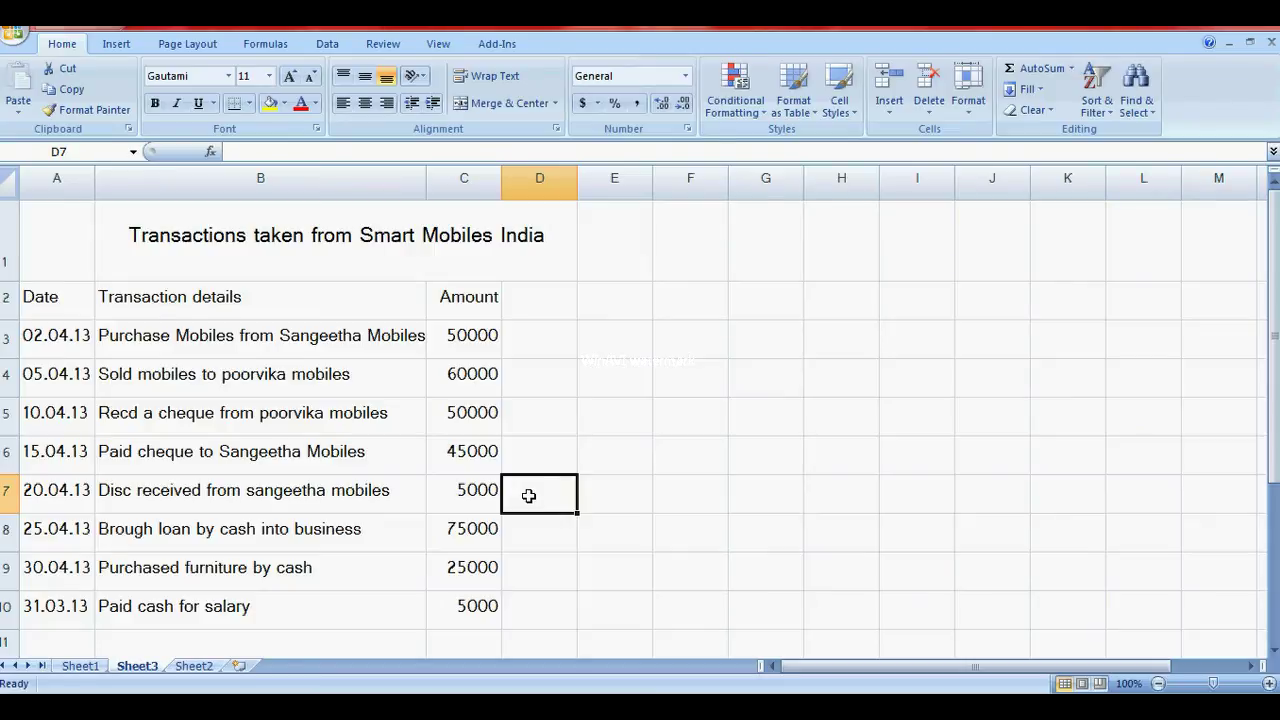
click(193, 666)
click(186, 566)
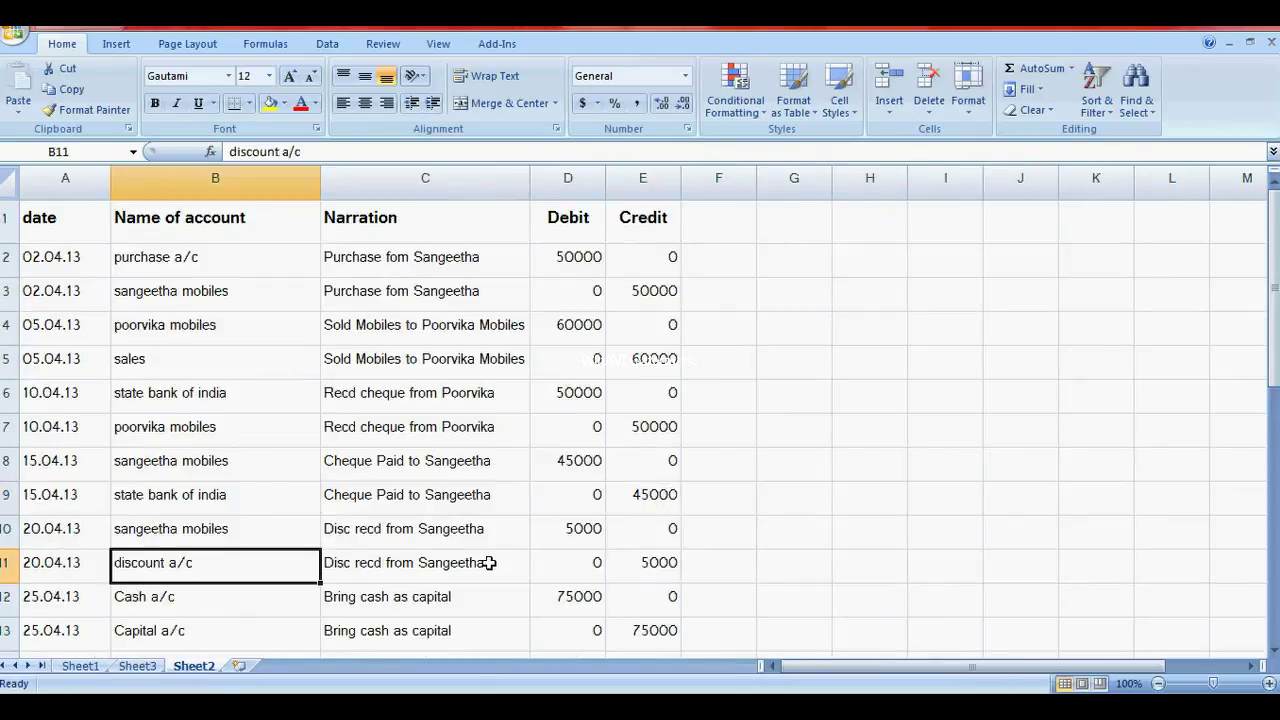
click(220, 532)
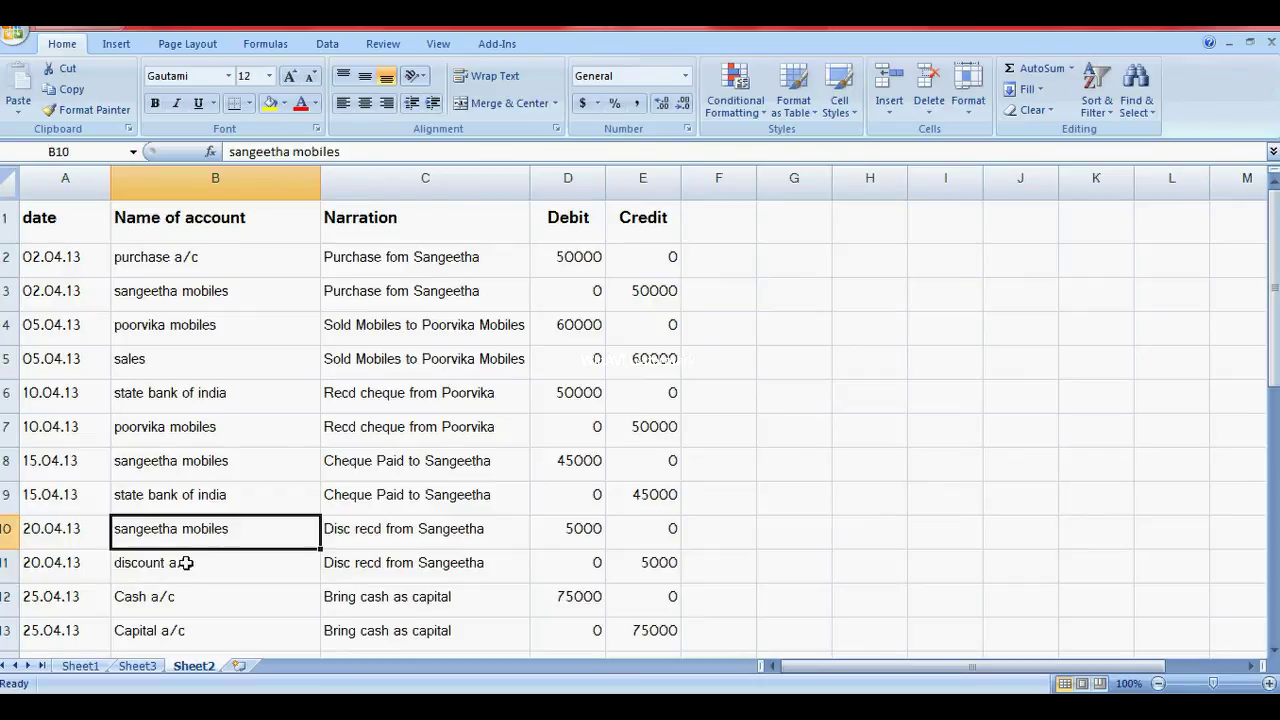
click(186, 566)
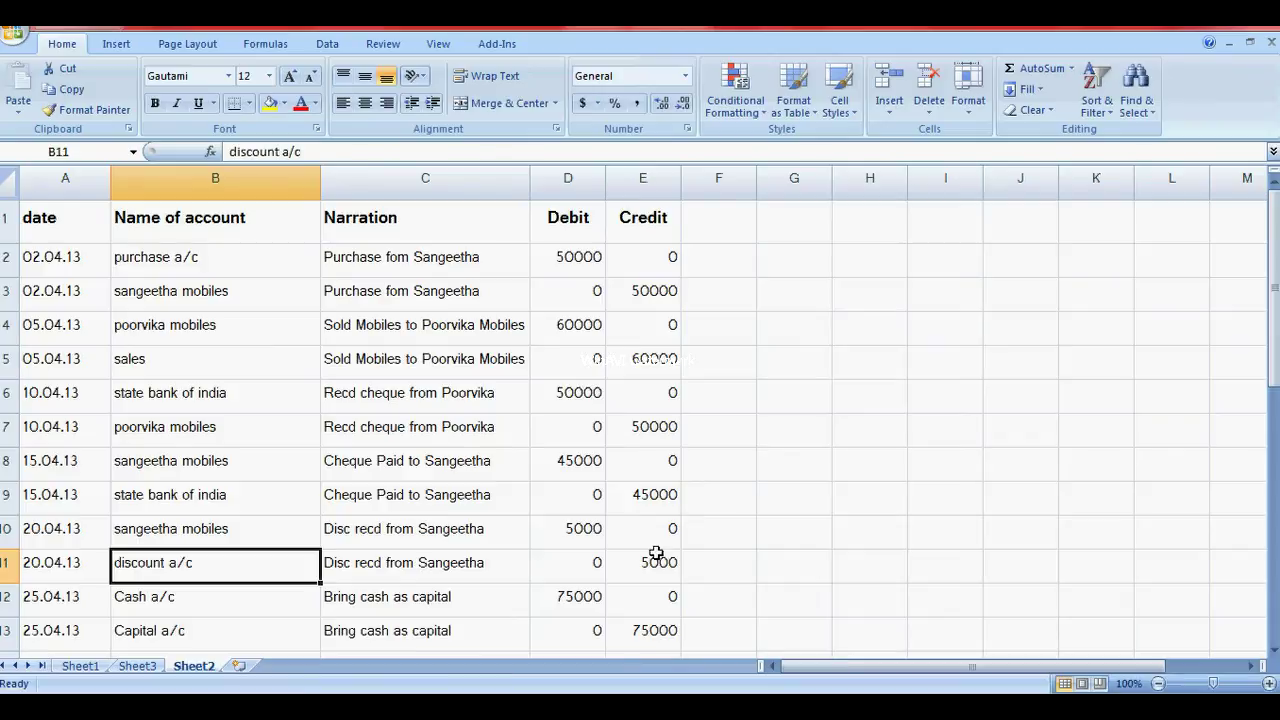
click(214, 535)
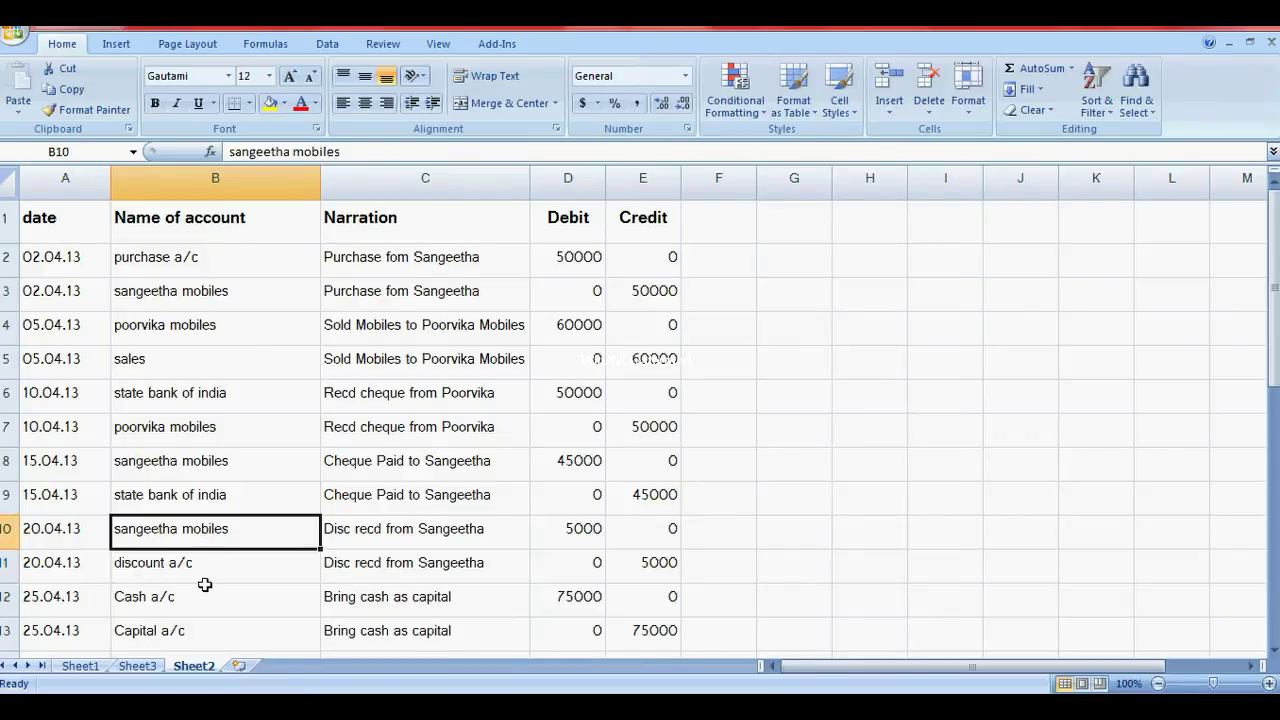
Match the 25.04.13 loan transaction to the 75000 capital debit and credit entries in D12 and E13
click(138, 665)
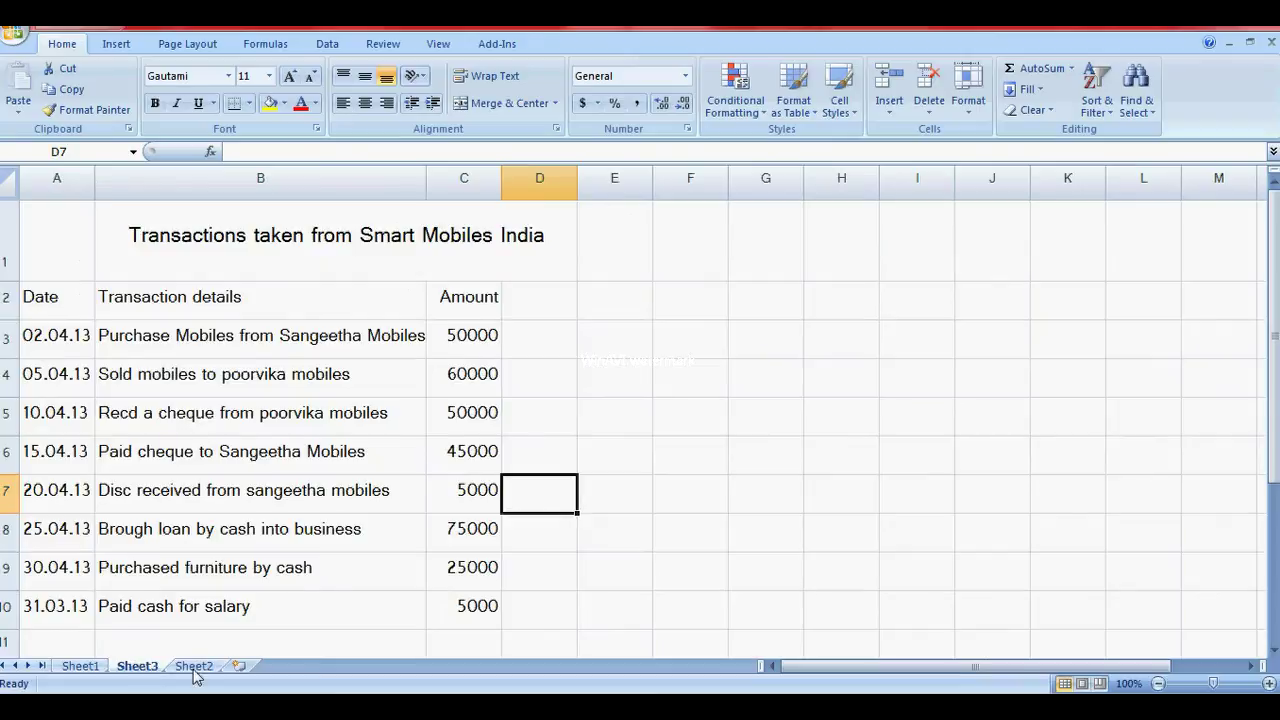
click(538, 528)
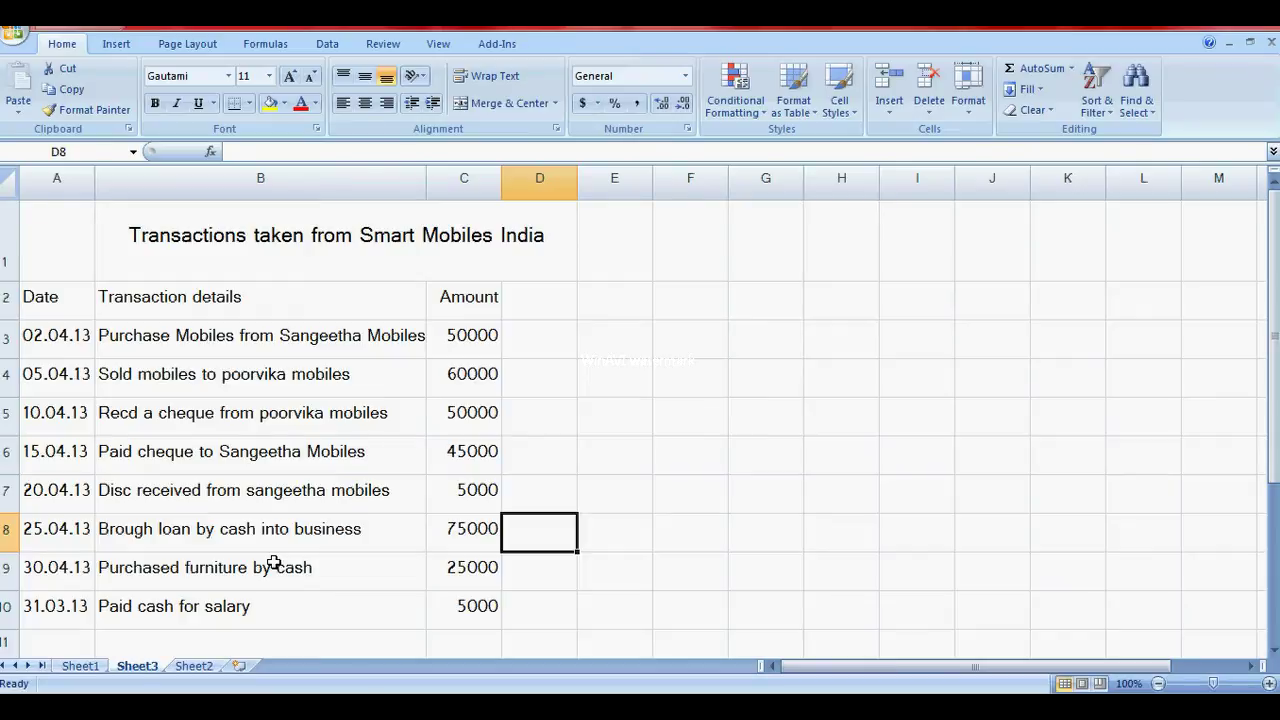
click(214, 666)
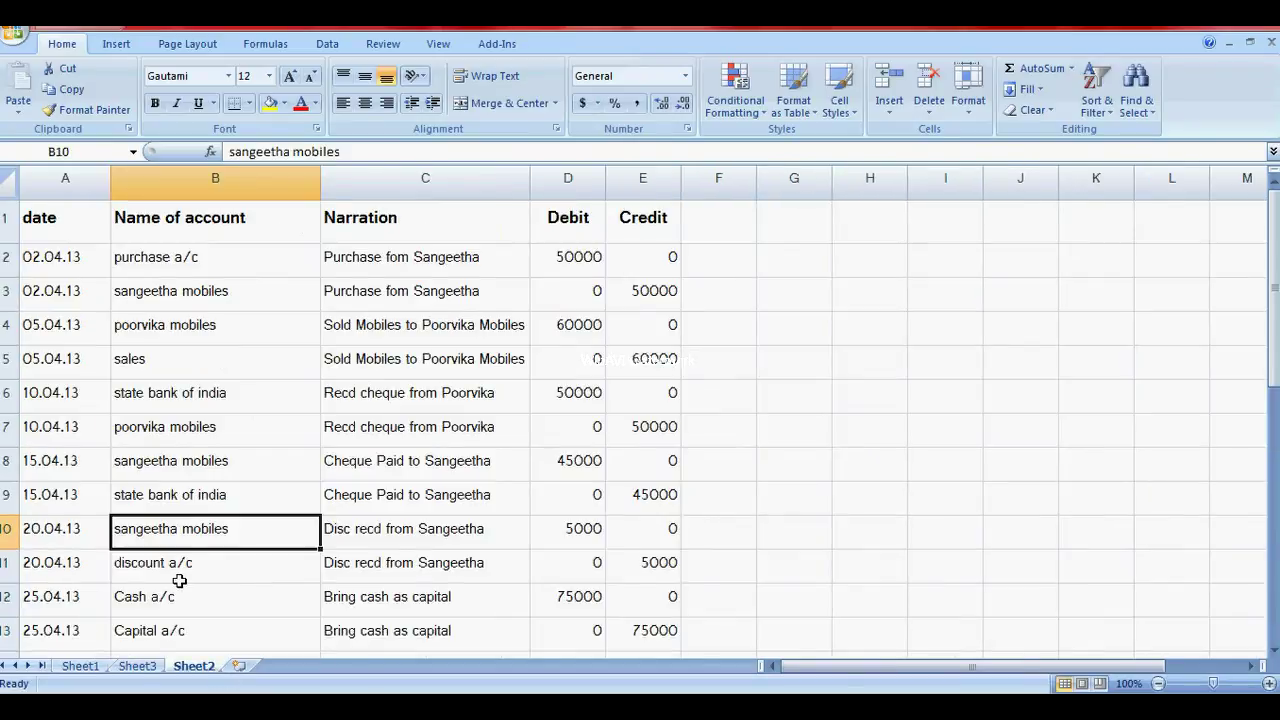
scroll(180, 581, down, 1)
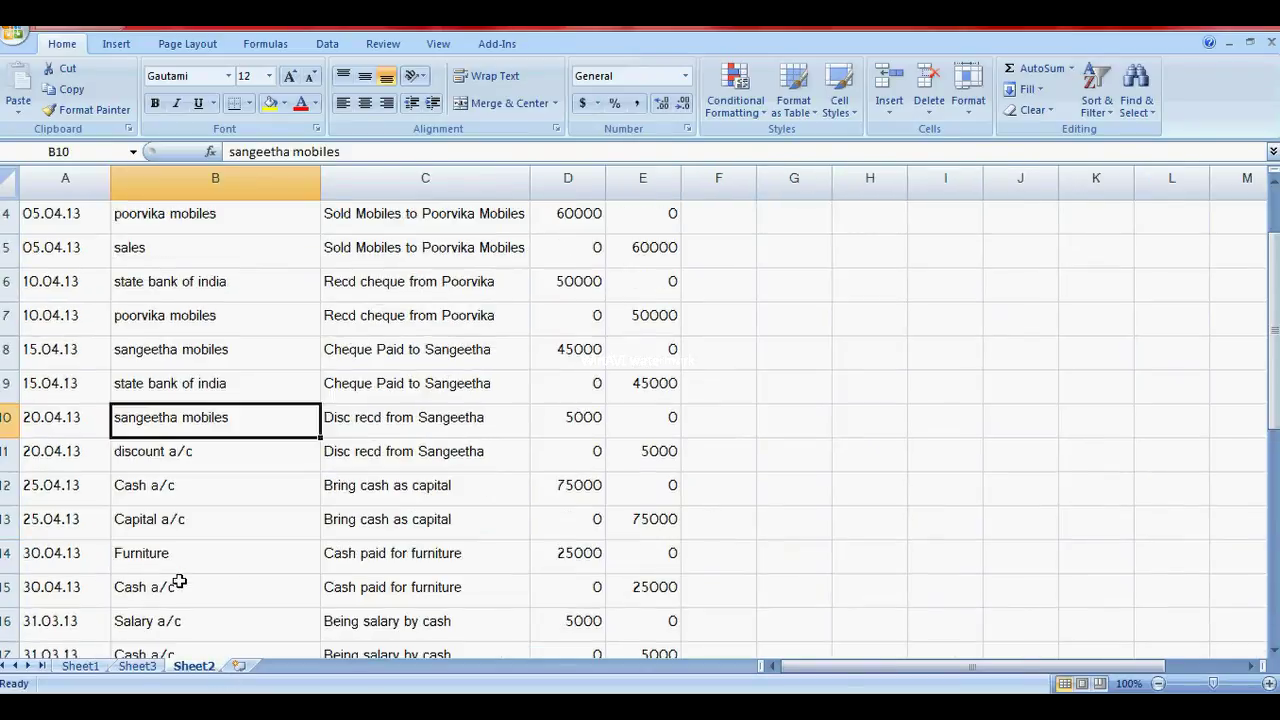
click(391, 487)
click(586, 486)
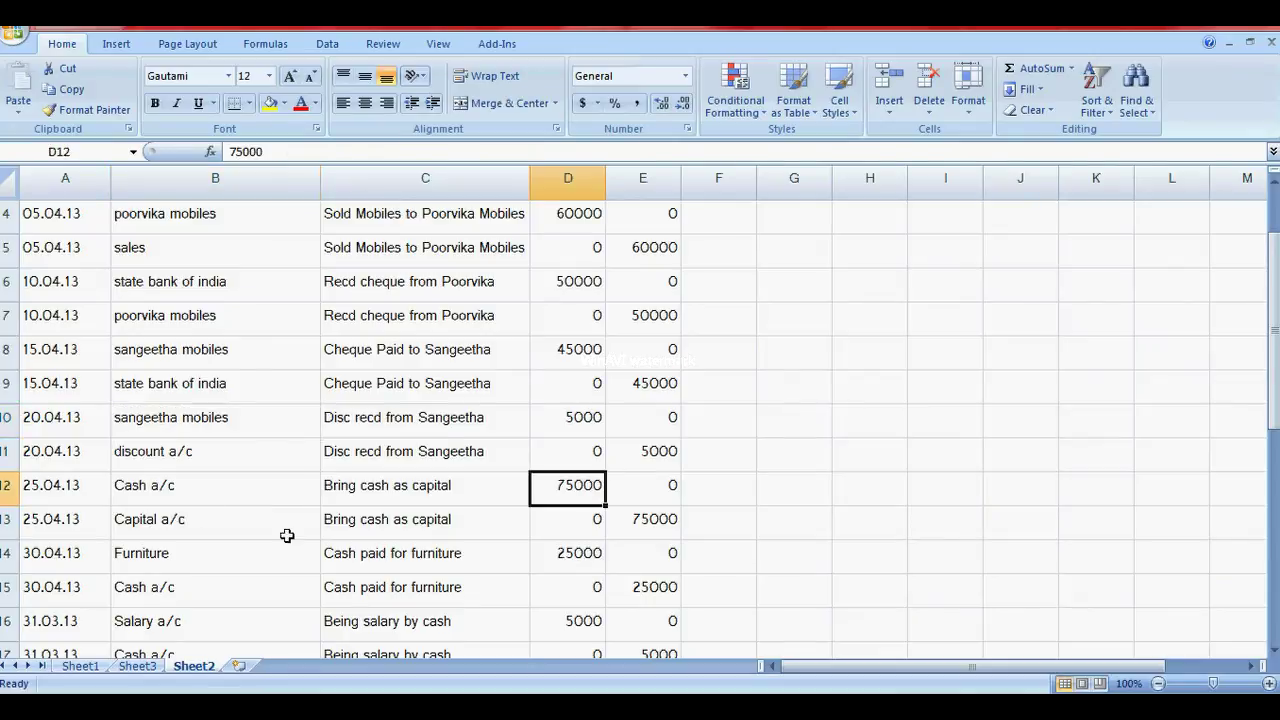
click(652, 522)
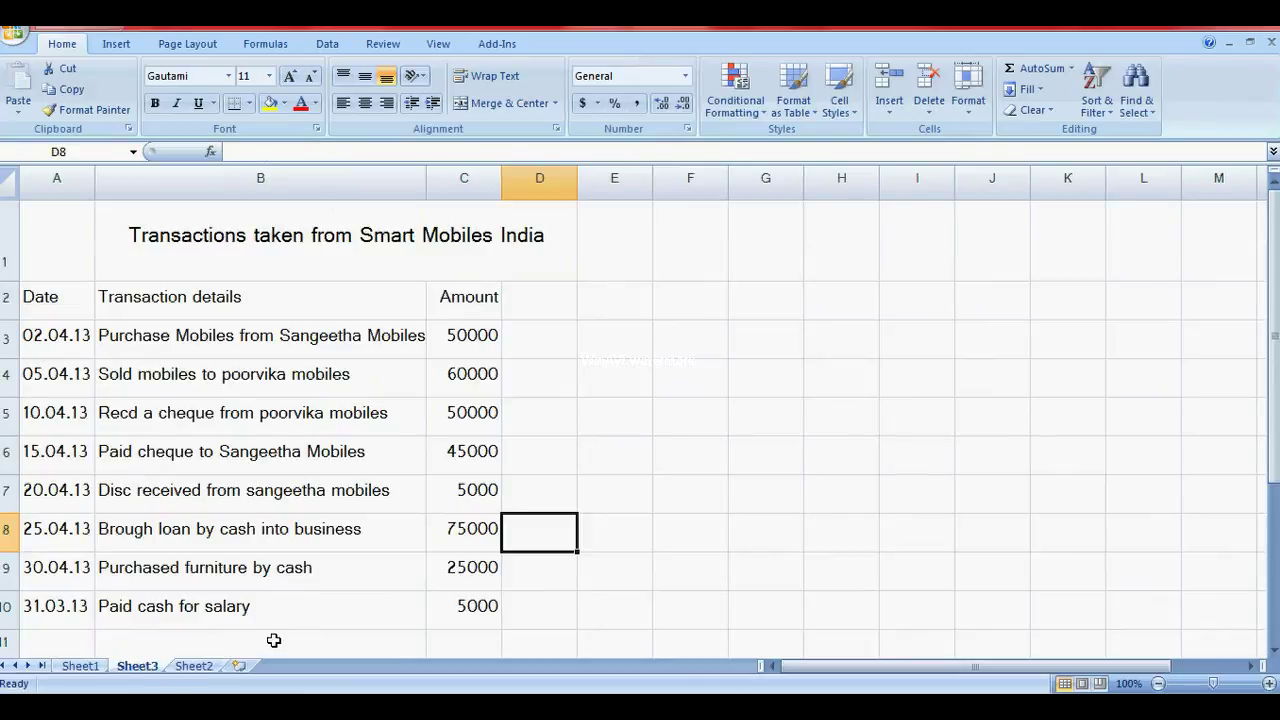
Compare the 30.04.13 furniture transaction with its 25000 cash purchase entry on Sheet2
click(536, 578)
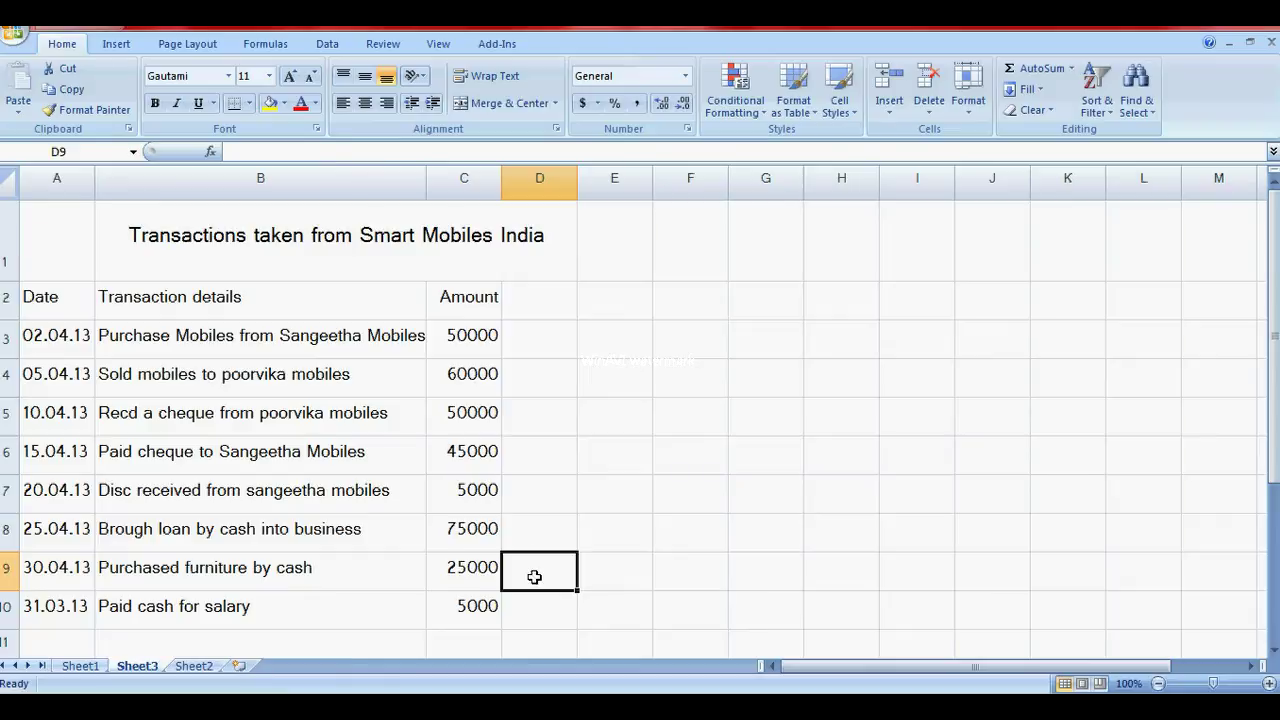
click(207, 667)
scroll(248, 603, down, 1)
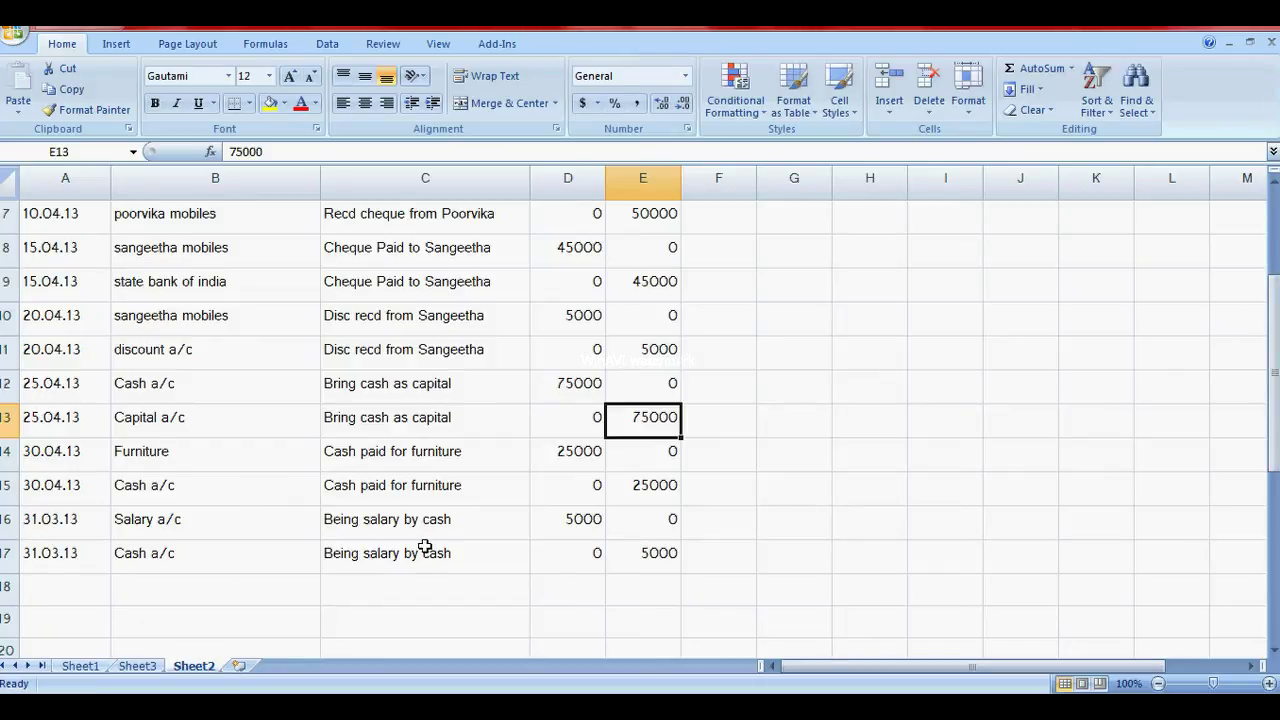
Compare the 31.03.13 salary transaction with its 5000 cash entry, ending at the top of Sheet2
click(137, 665)
click(543, 603)
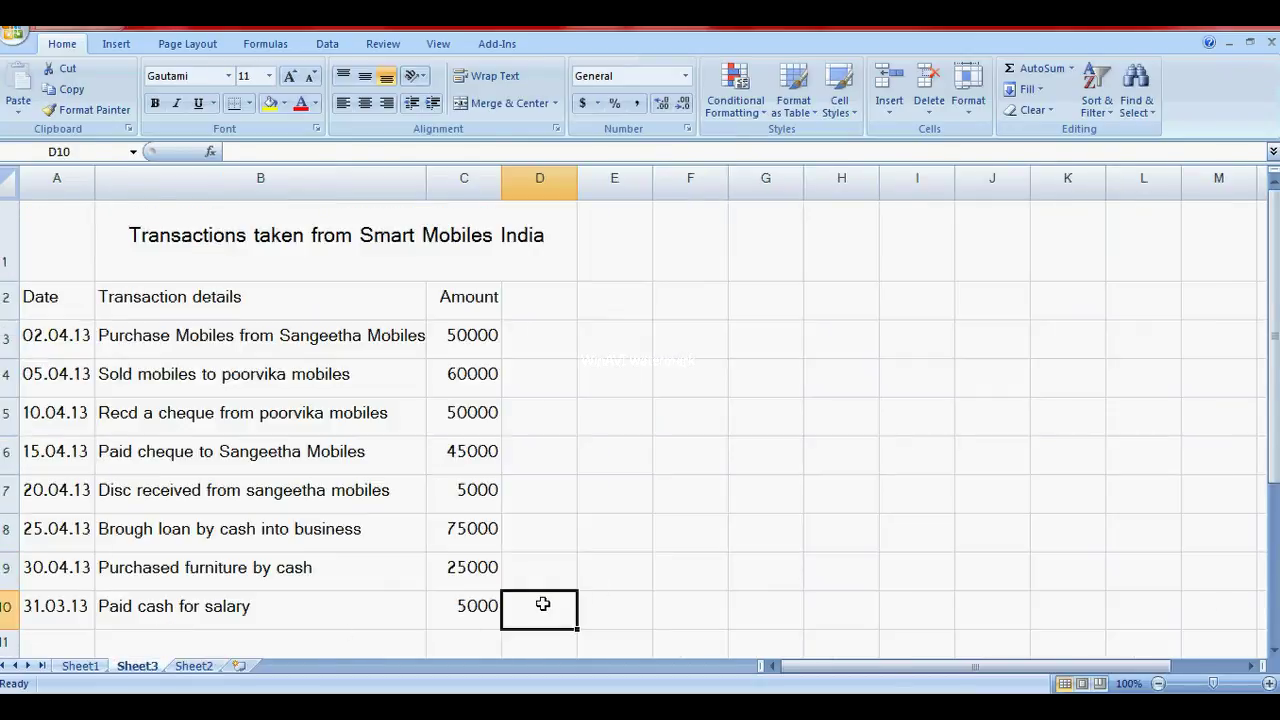
click(193, 665)
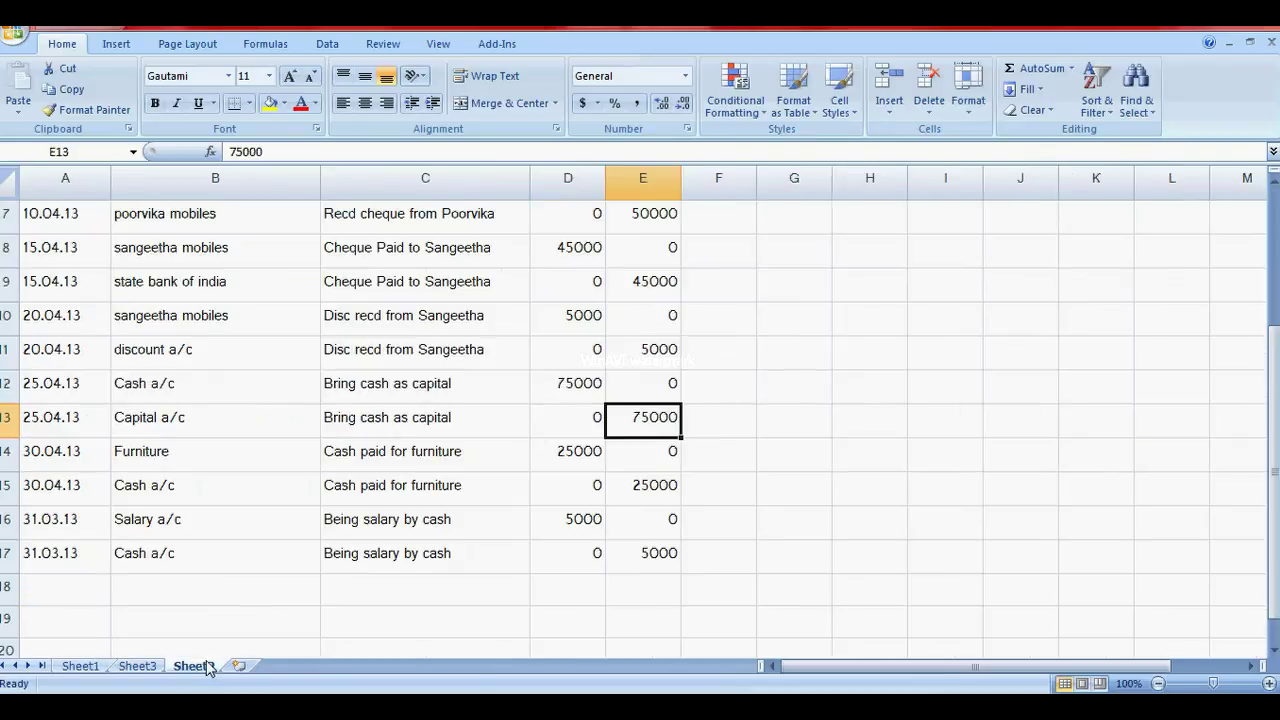
scroll(157, 522, down, 2)
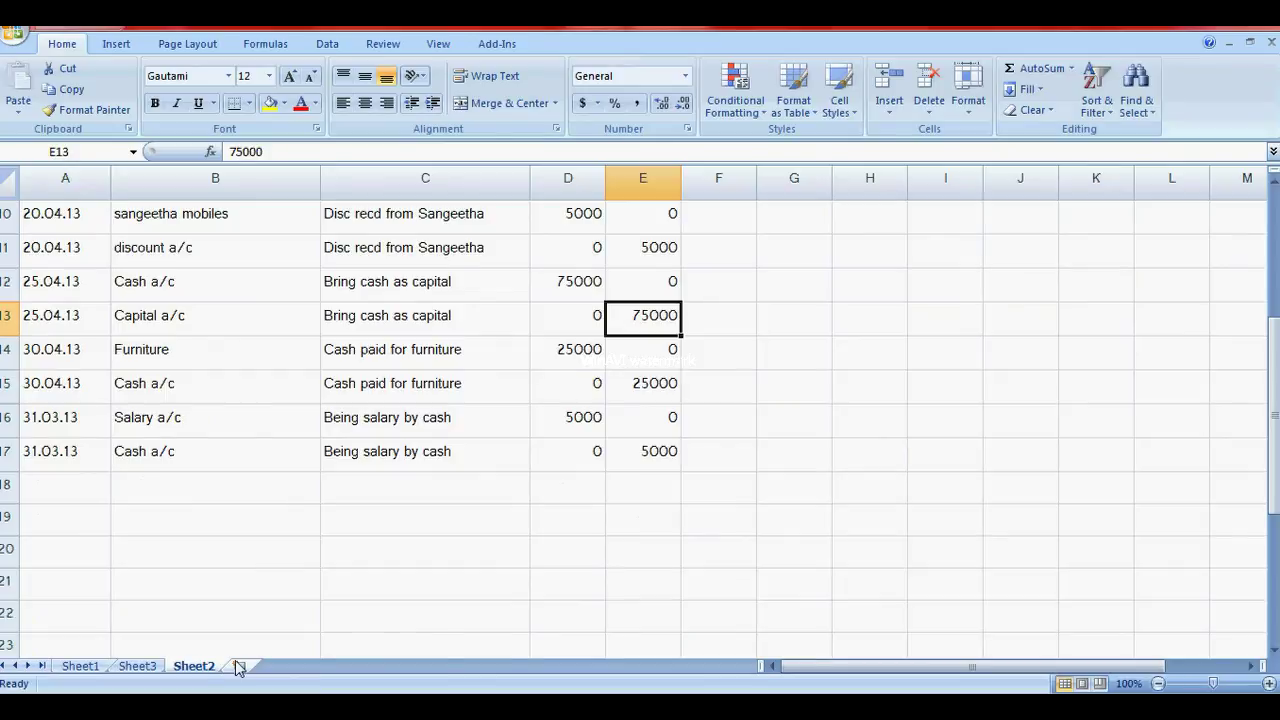
scroll(157, 522, up, 1)
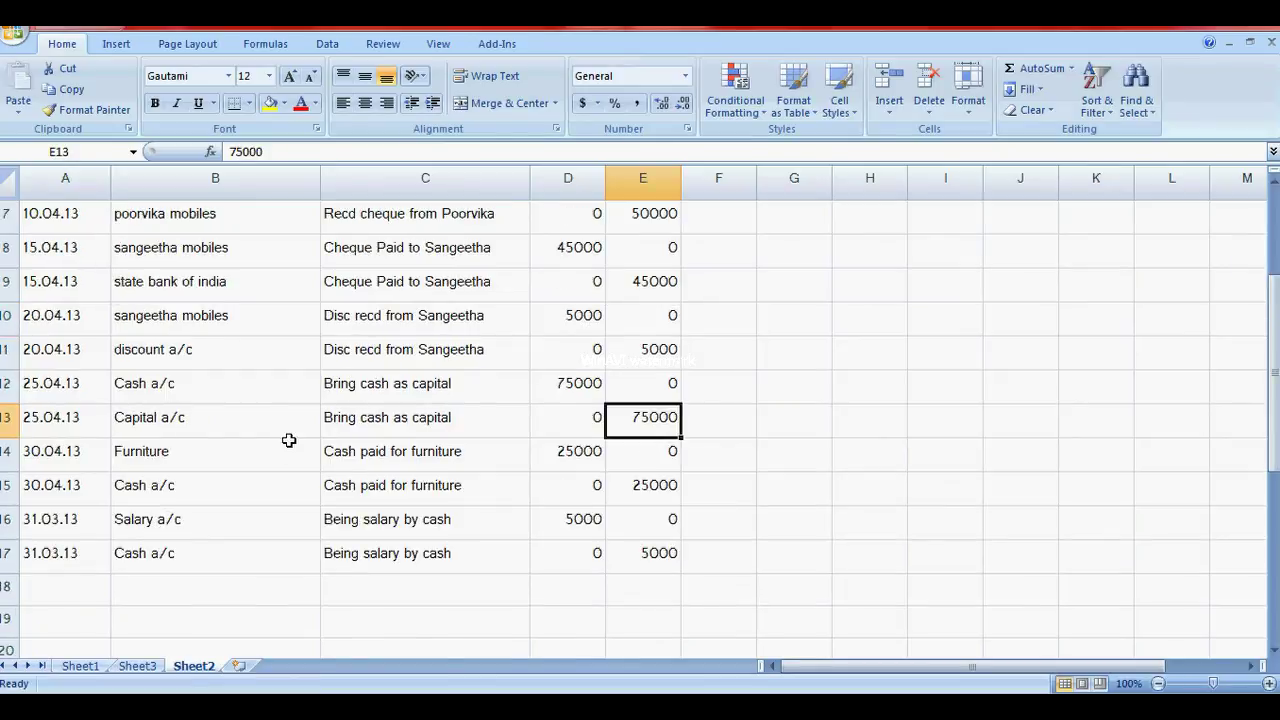
scroll(288, 440, up, 2)
scroll(288, 440, down, 3)
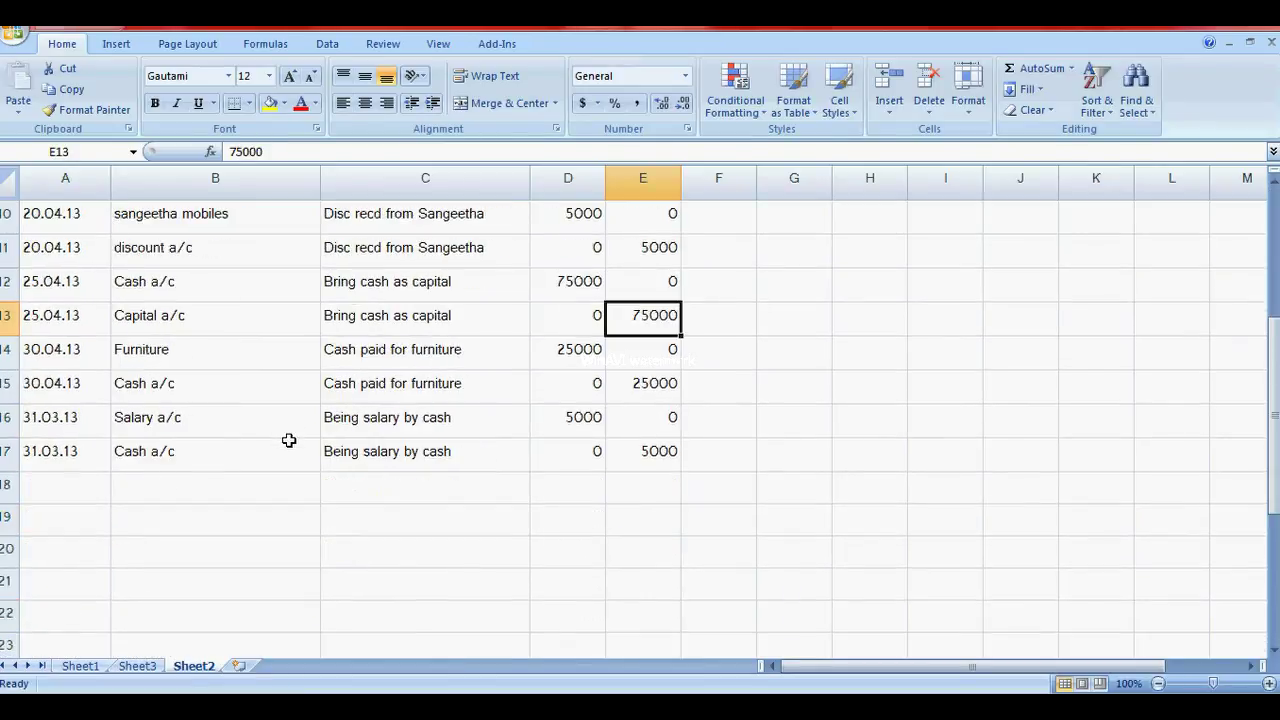
scroll(288, 440, up, 3)
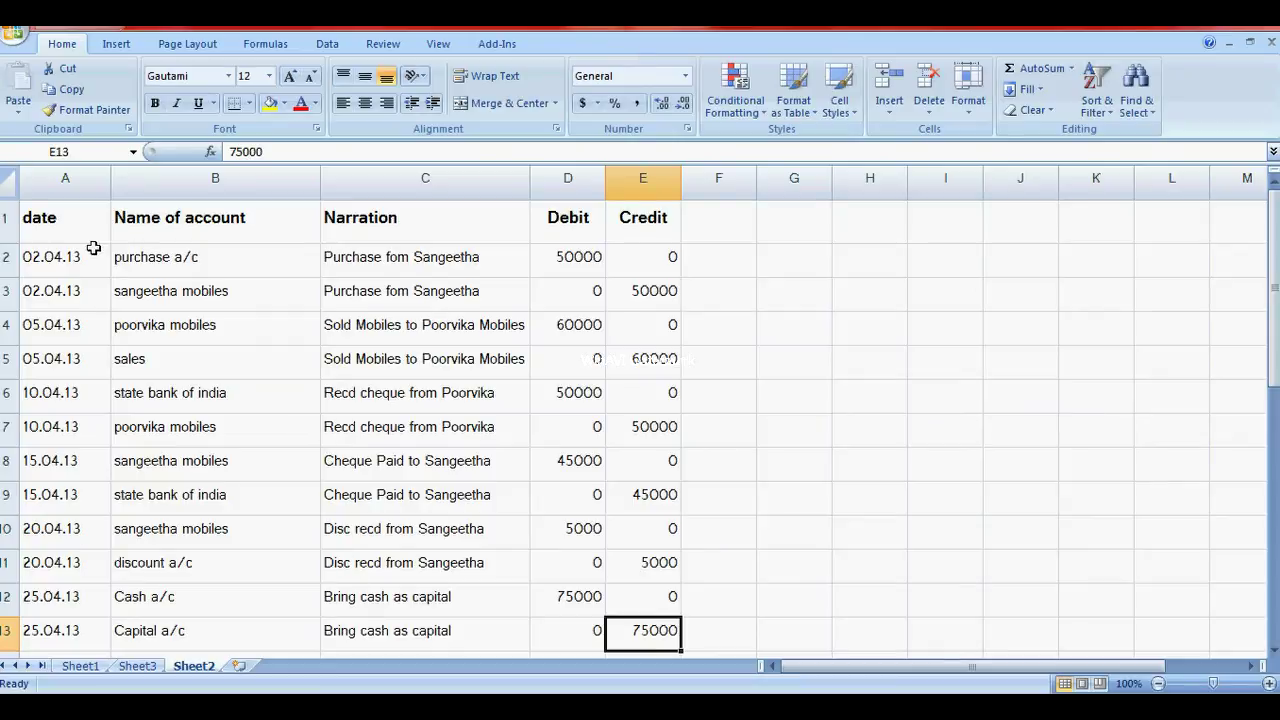
Select the journal entries from A2 through column E
click(38, 258)
drag(38, 258, 651, 421)
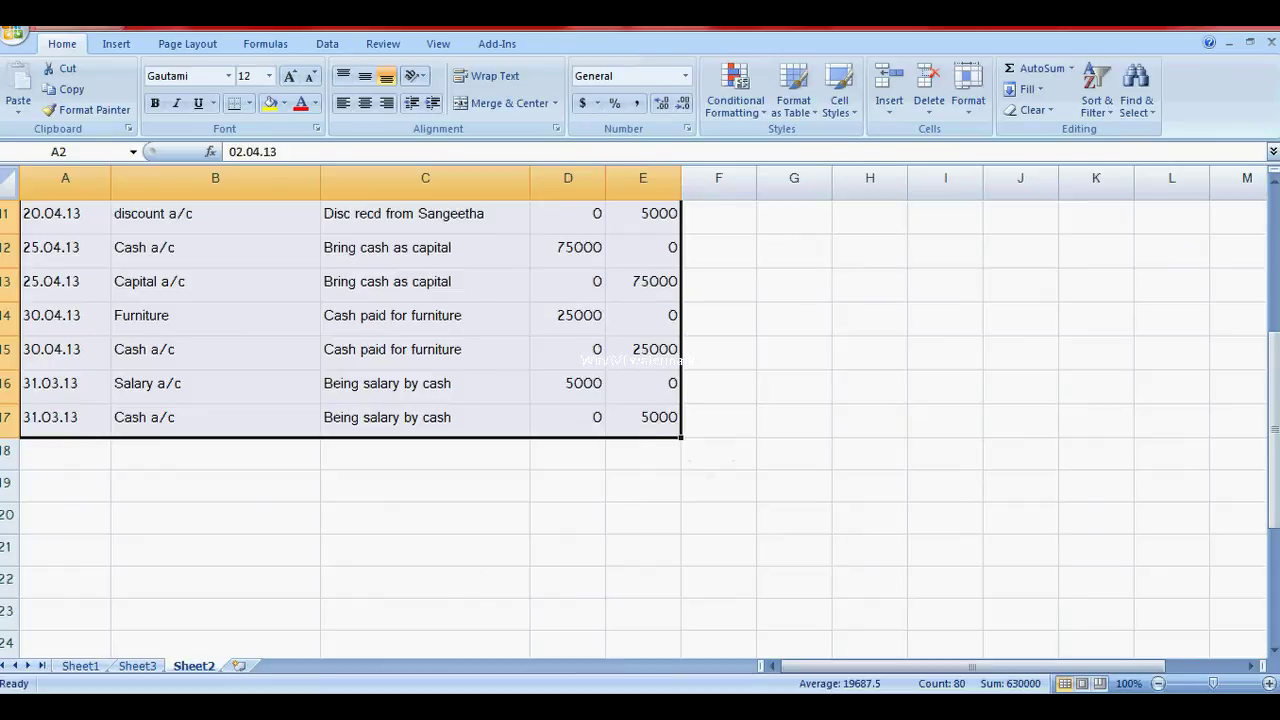
scroll(914, 266, up, 4)
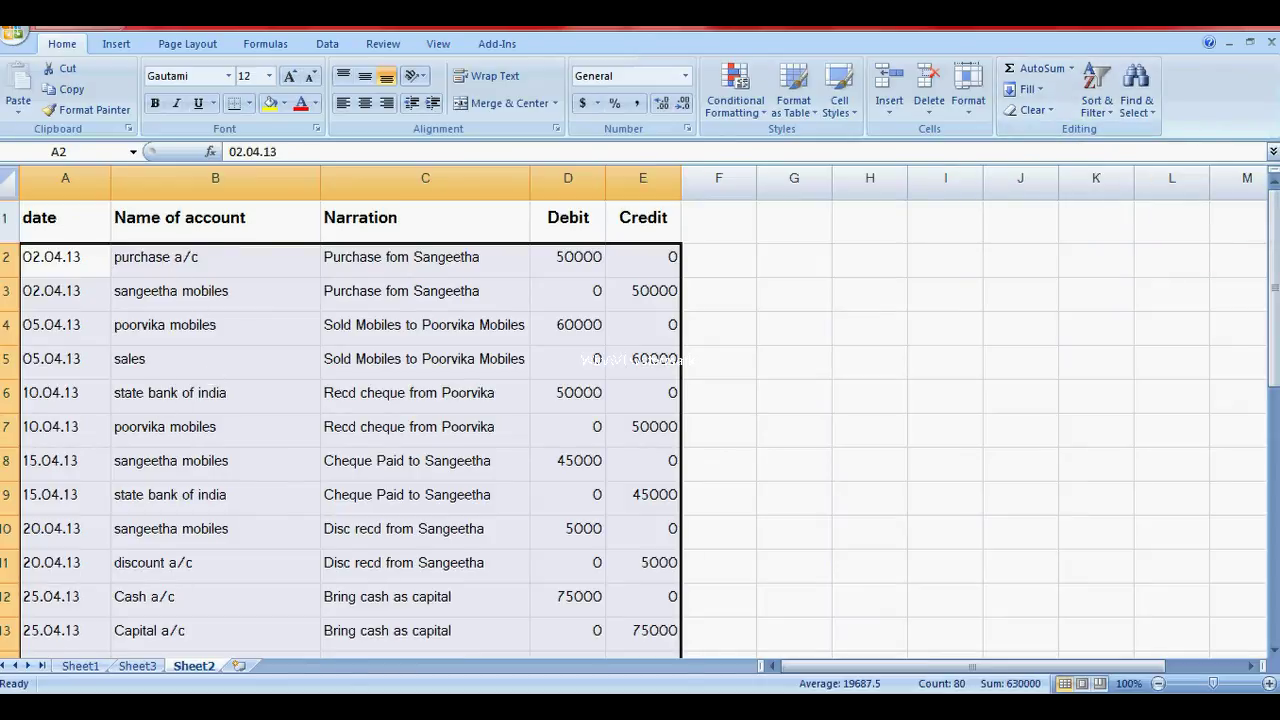
In Custom Sort, sort on cell values by Name of account
click(1093, 97)
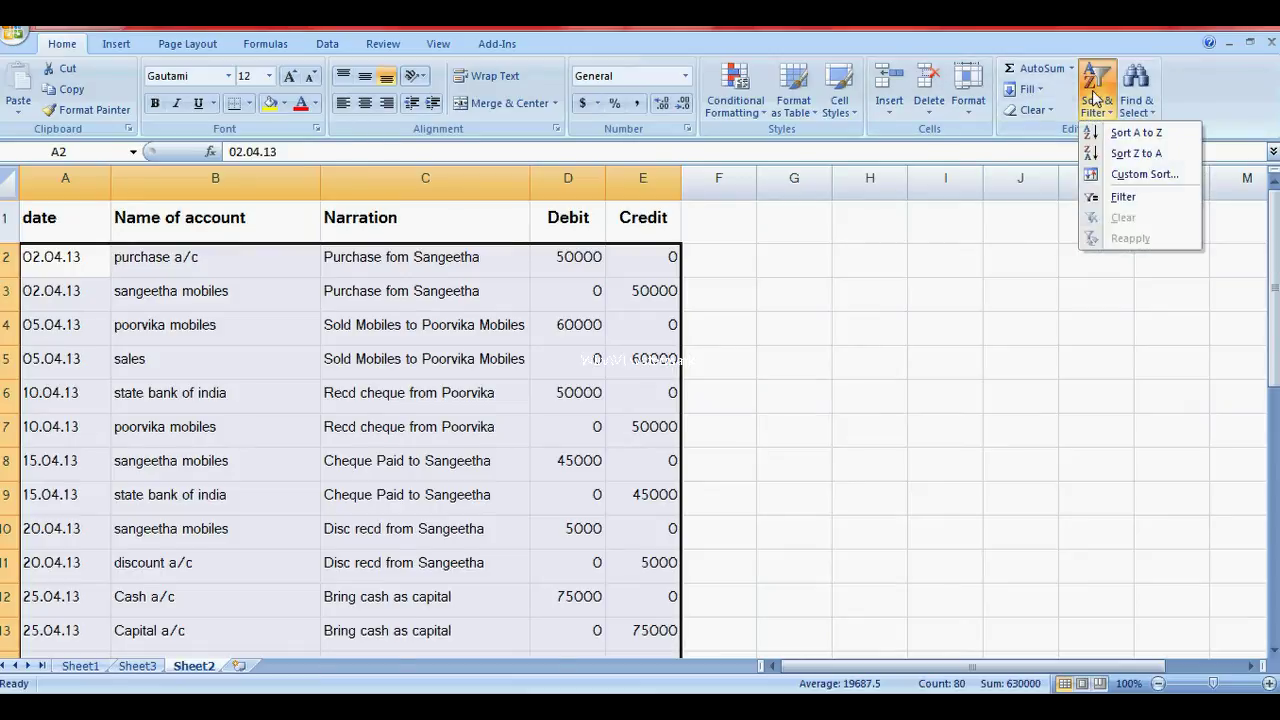
click(1140, 133)
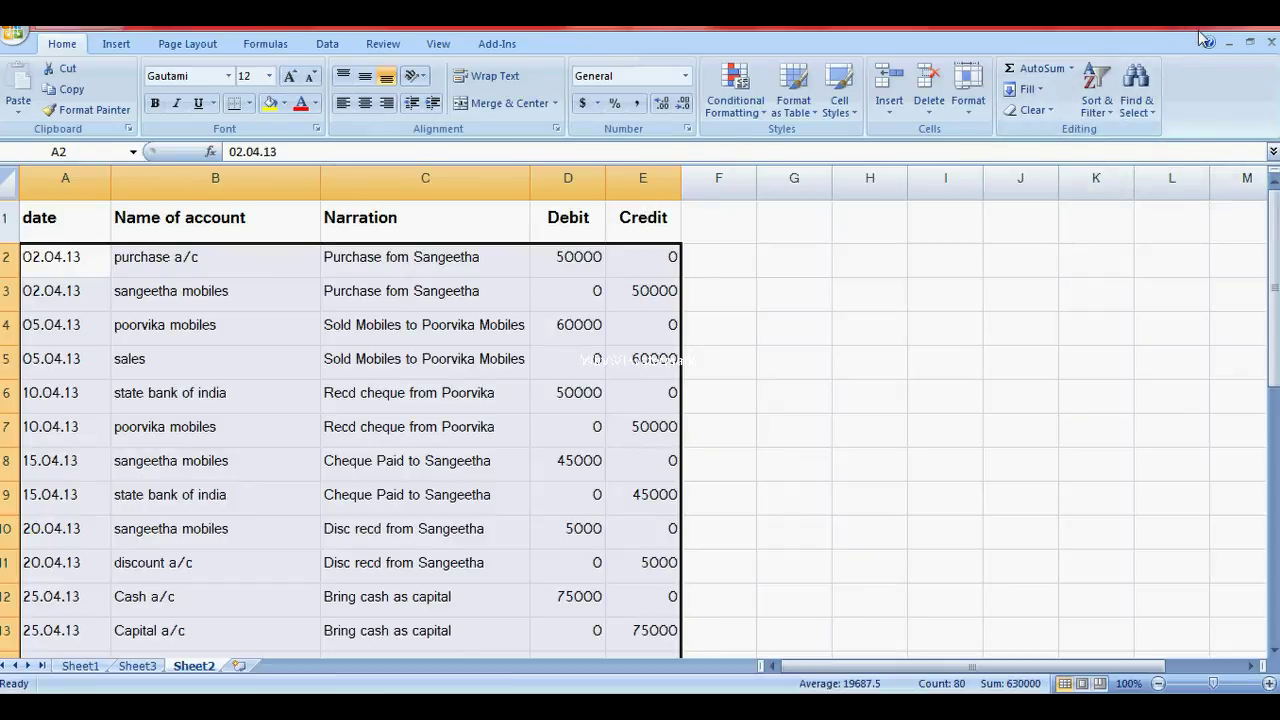
click(1095, 82)
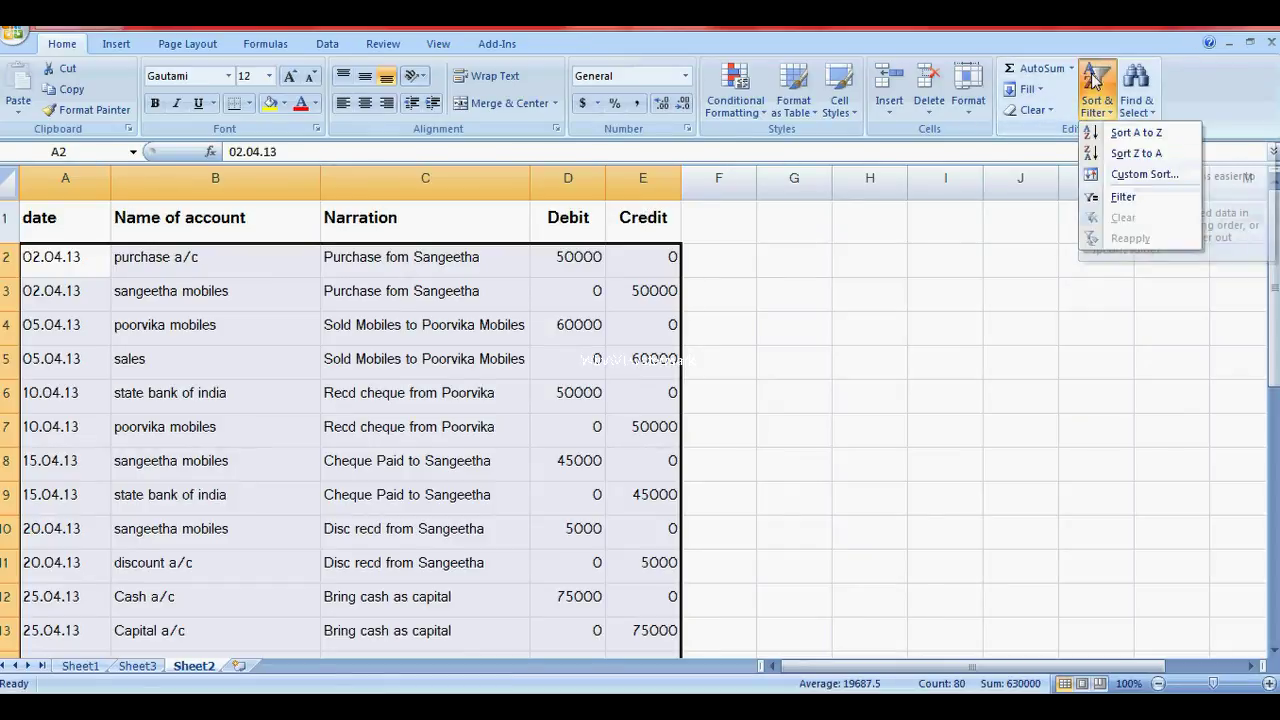
click(1140, 176)
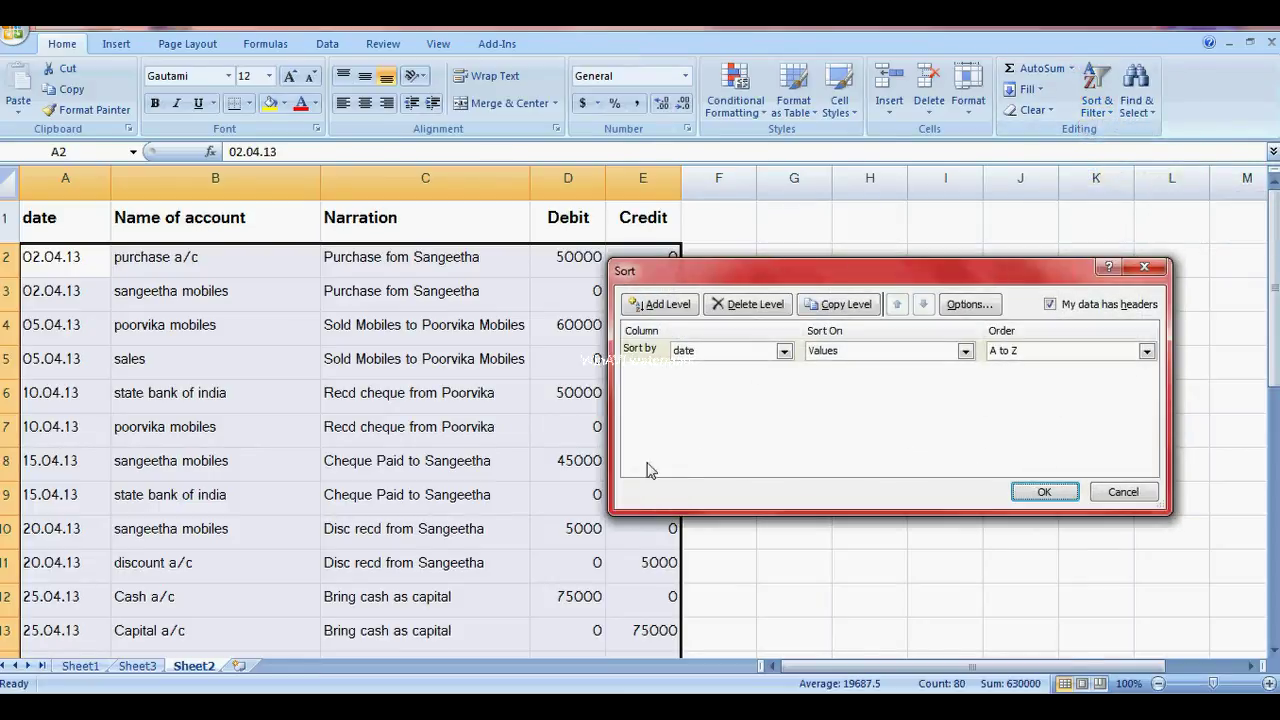
click(965, 351)
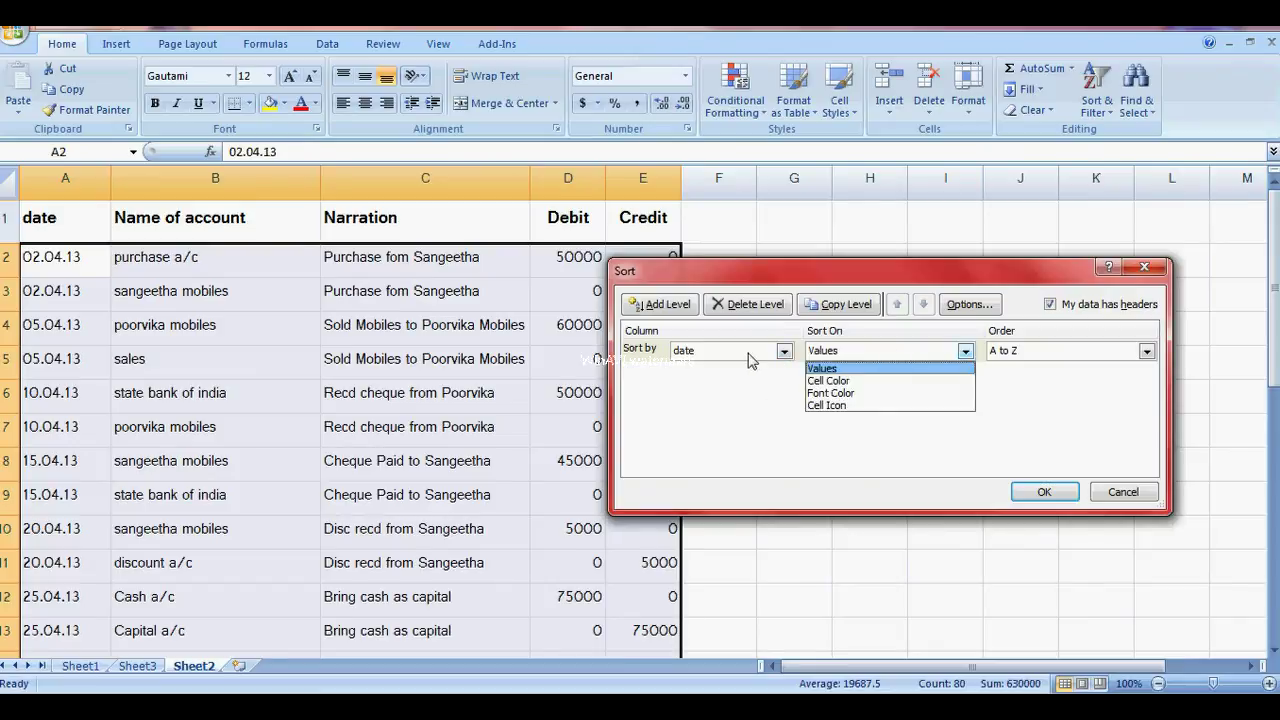
click(783, 354)
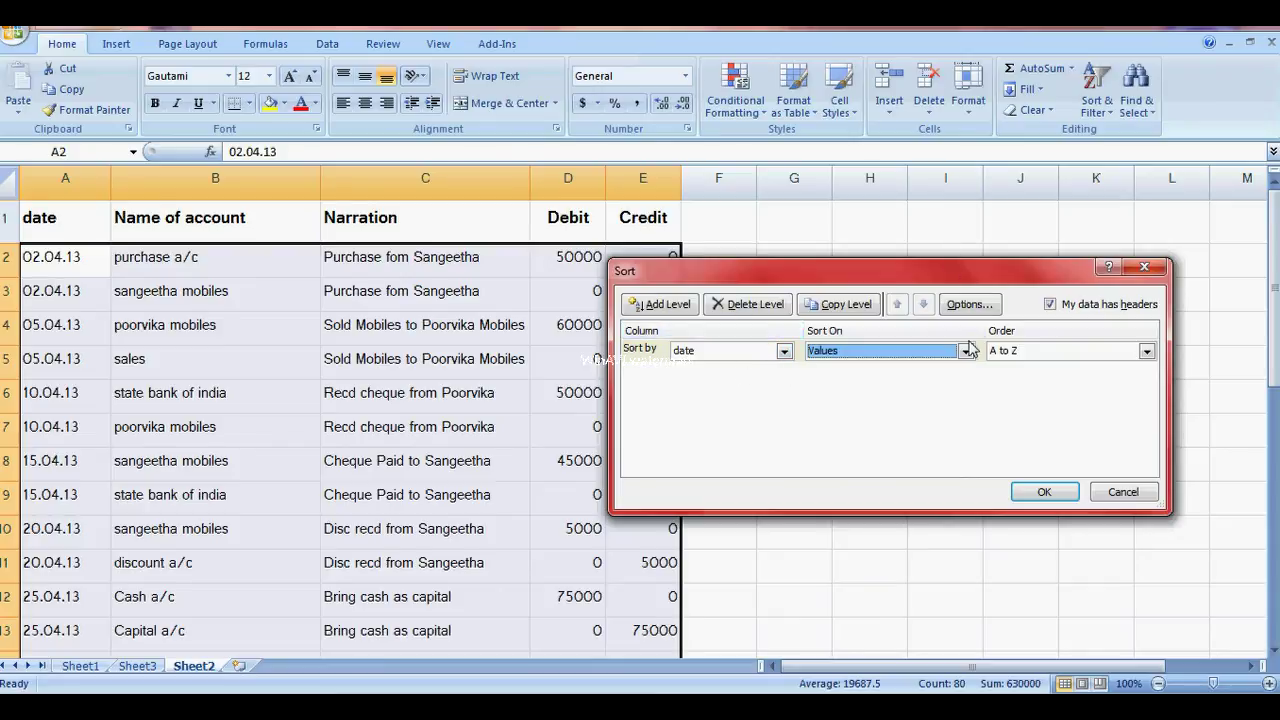
click(783, 352)
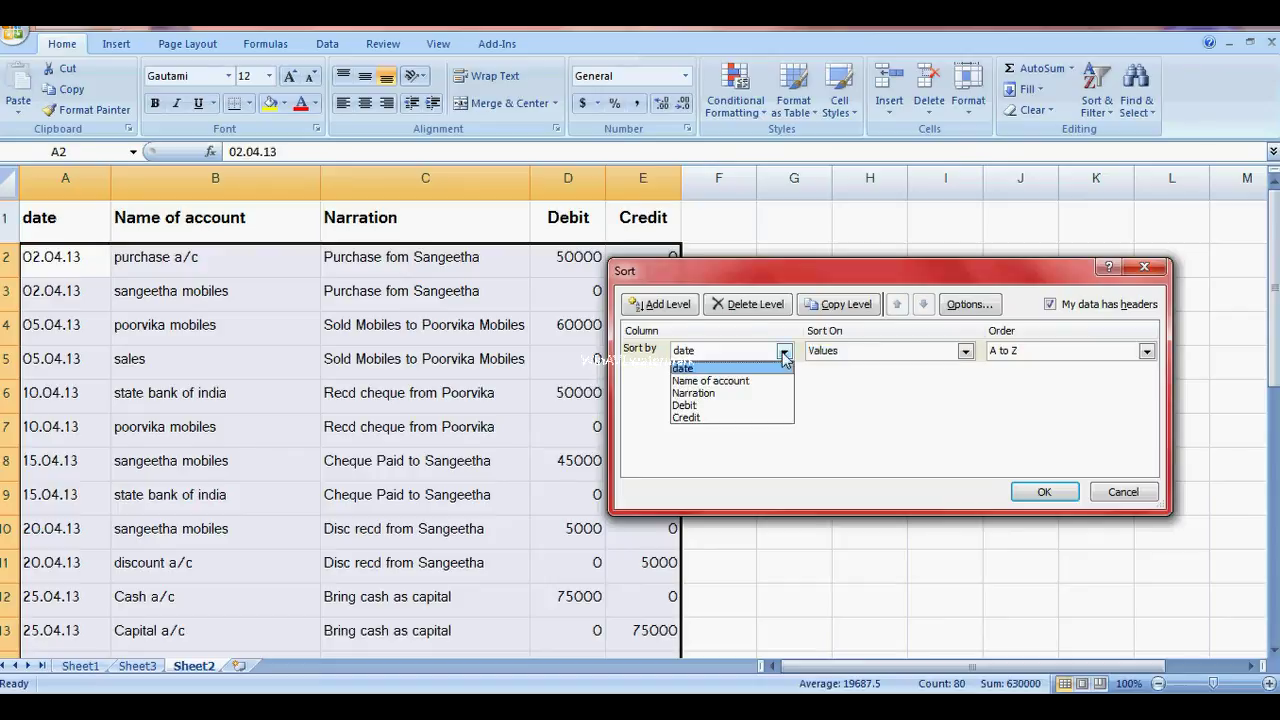
click(740, 380)
Apply the sort and review rows ordered from Capital a/c through sangeetha mobiles
click(1044, 493)
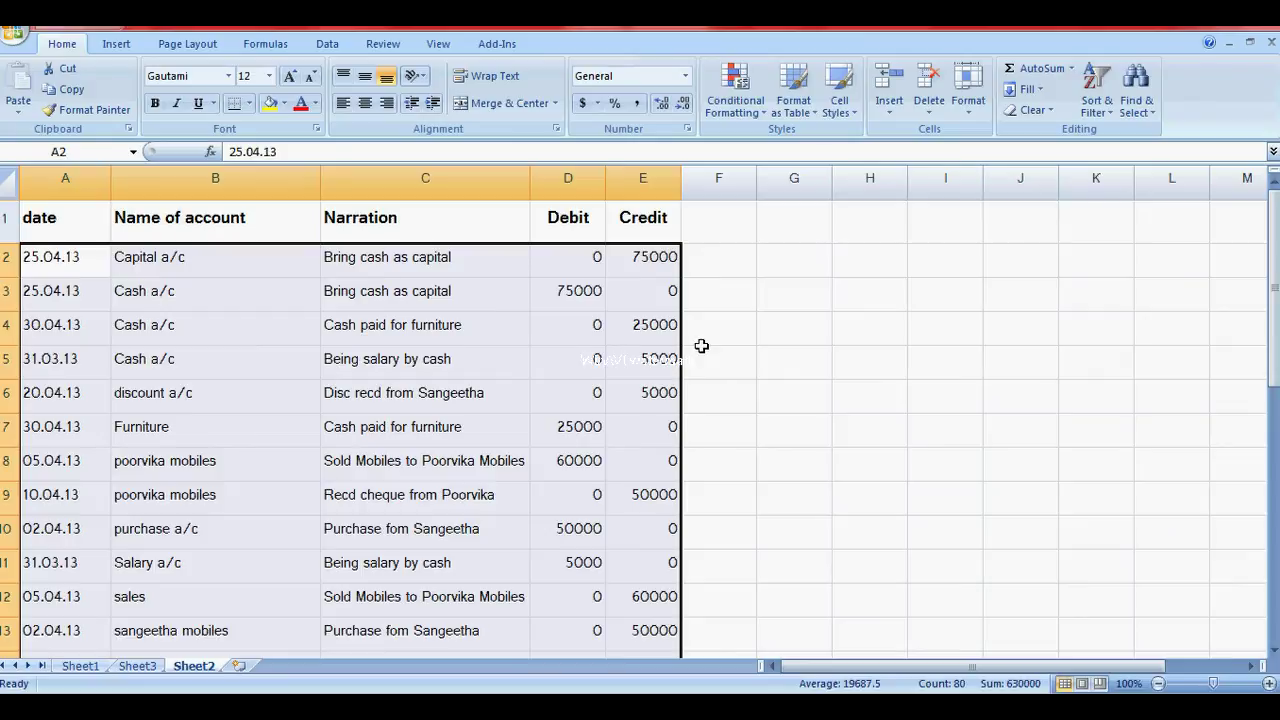
scroll(611, 398, down, 1)
scroll(611, 399, up, 1)
scroll(415, 360, down, 1)
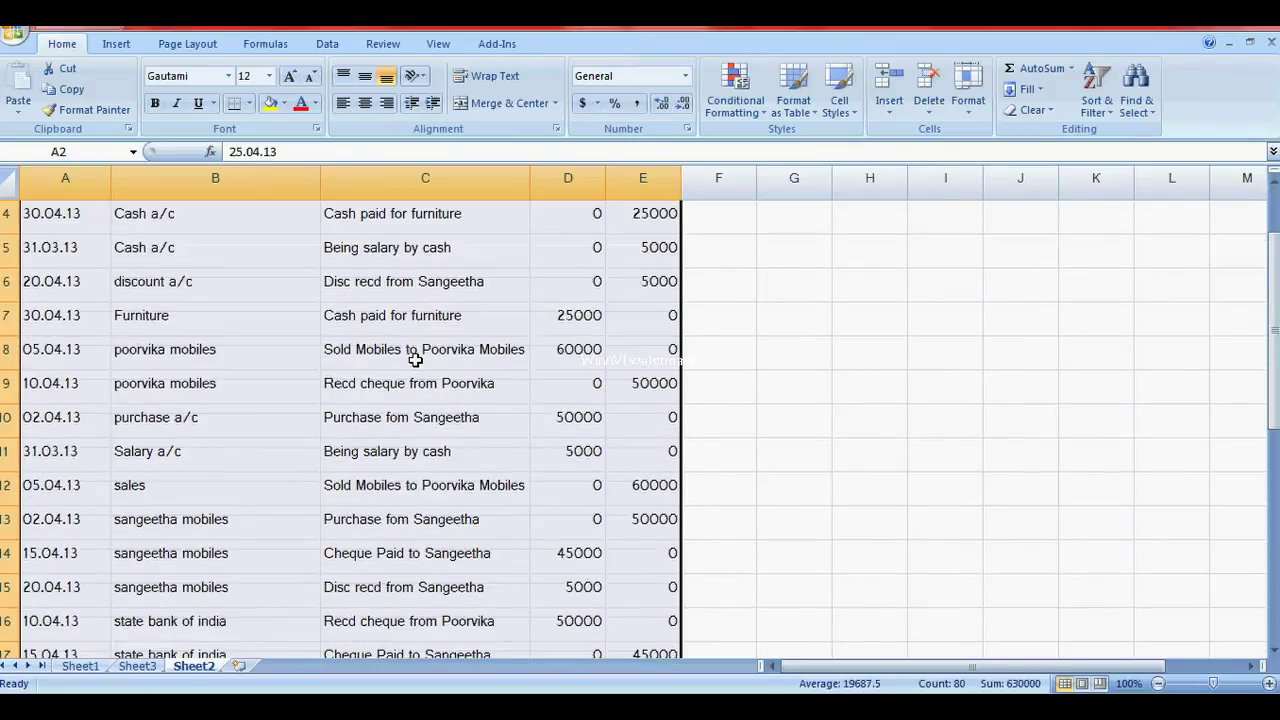
scroll(415, 360, down, 3)
scroll(415, 360, up, 4)
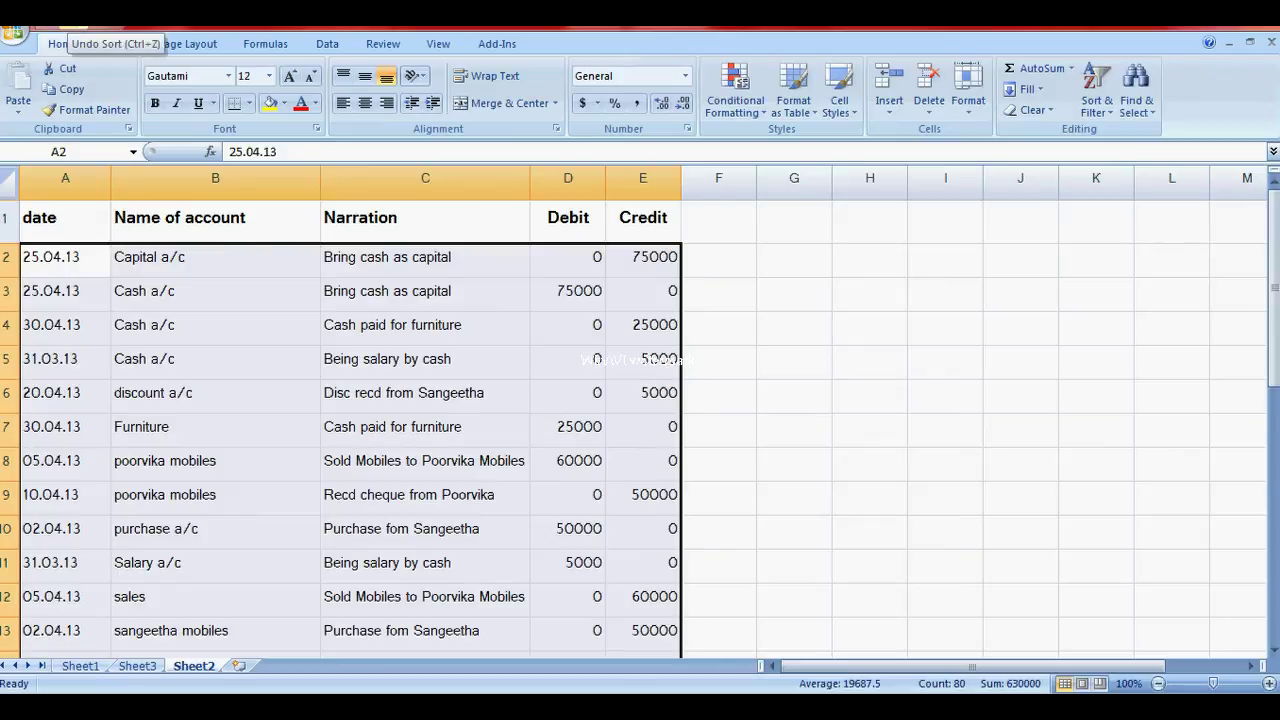
Undo the account-name sort to restore the journal's date order
key(ctrl+z)
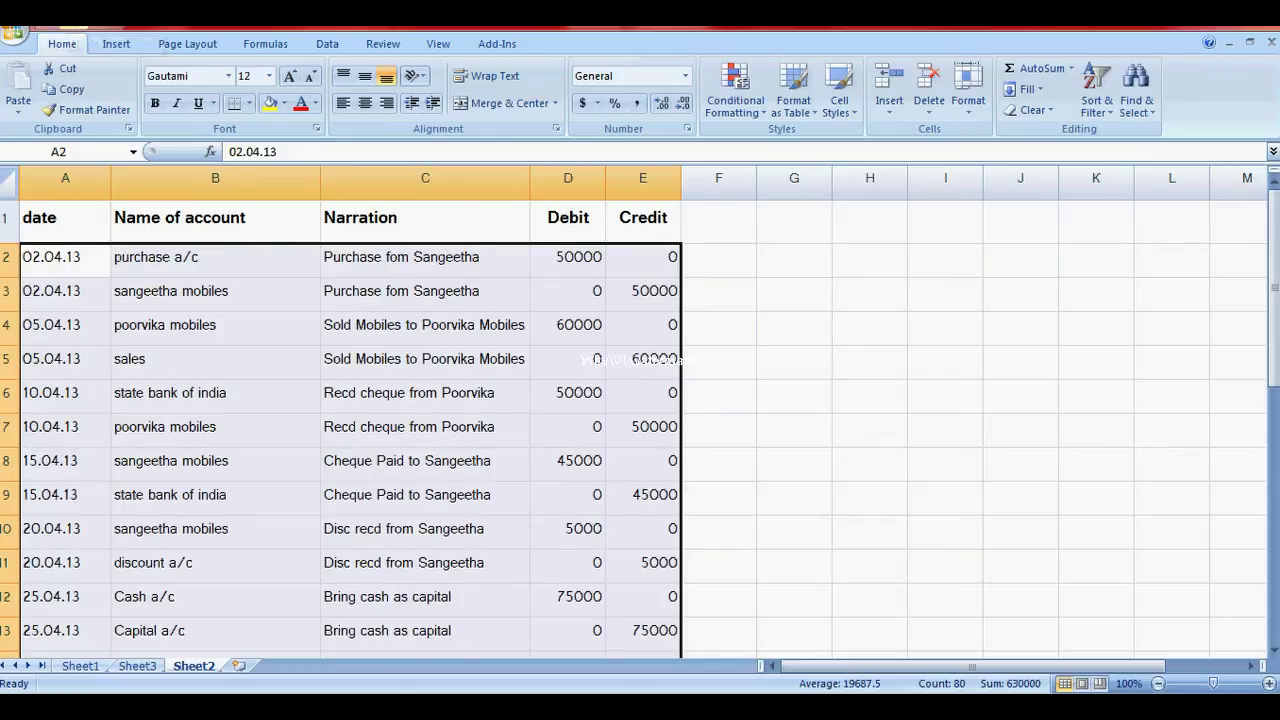
scroll(331, 306, down, 2)
scroll(281, 396, up, 2)
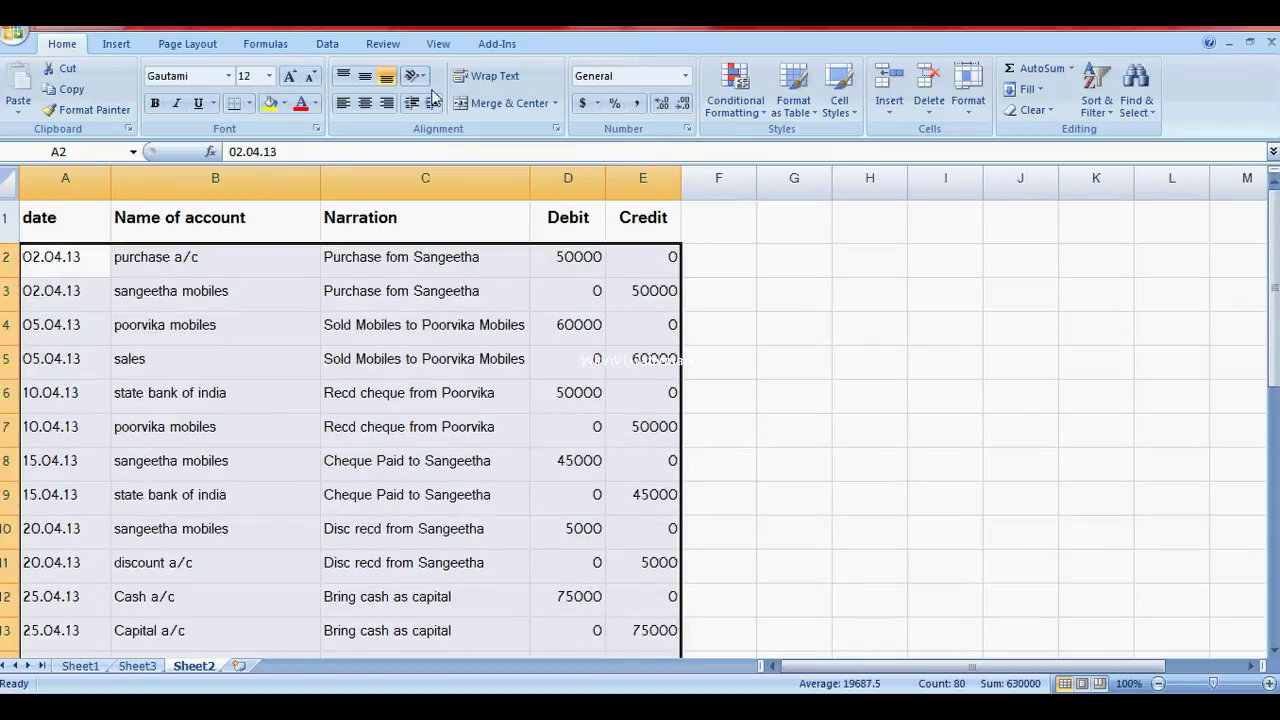
Create a PivotTable from the journal data on a new worksheet
click(117, 48)
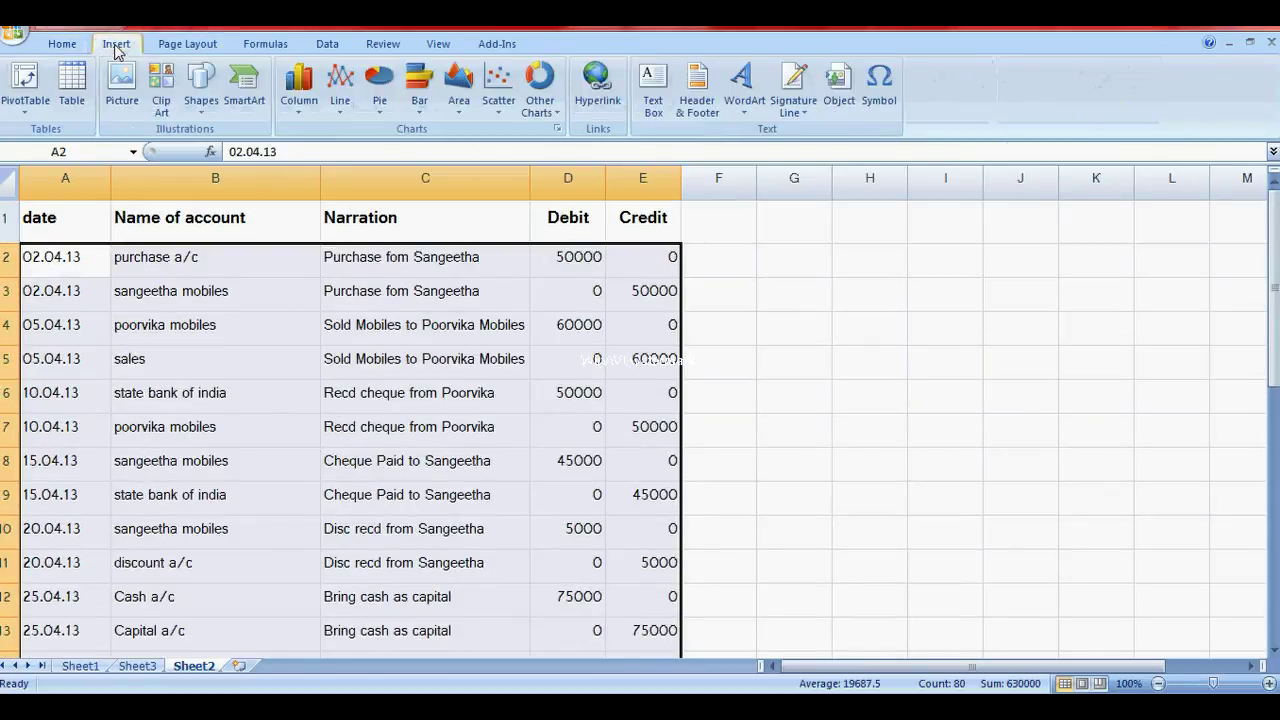
click(30, 97)
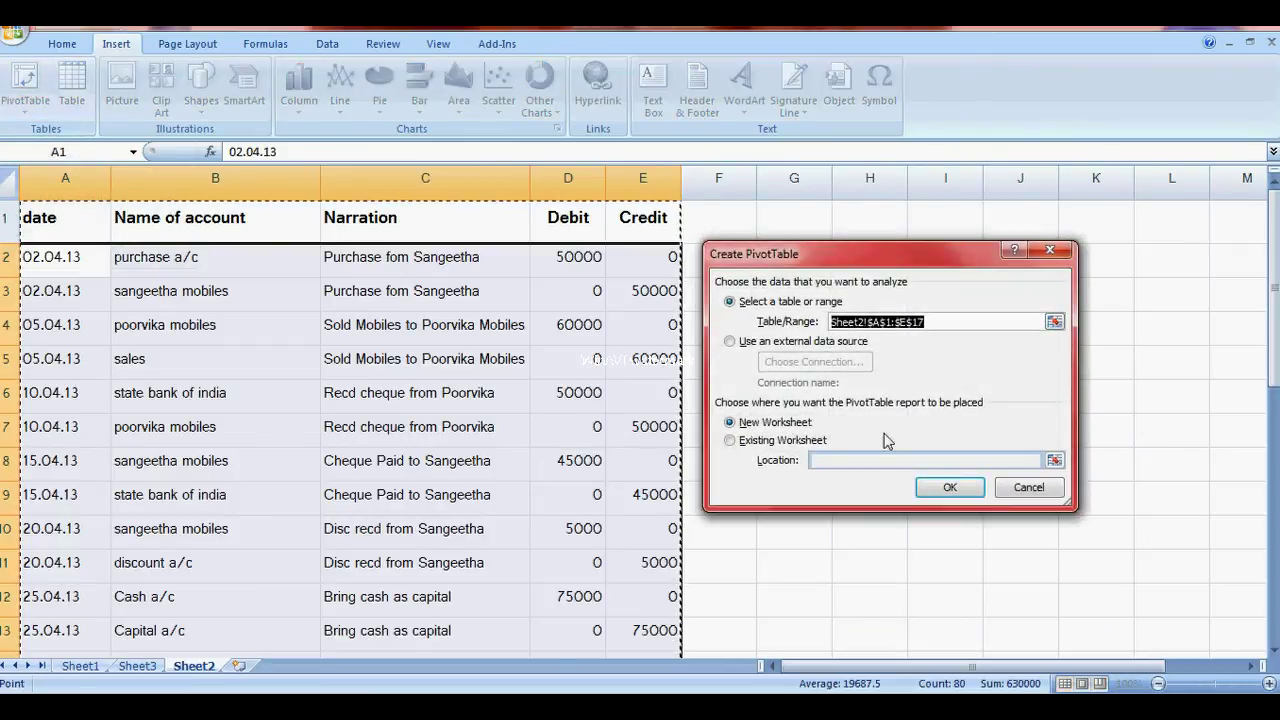
click(948, 487)
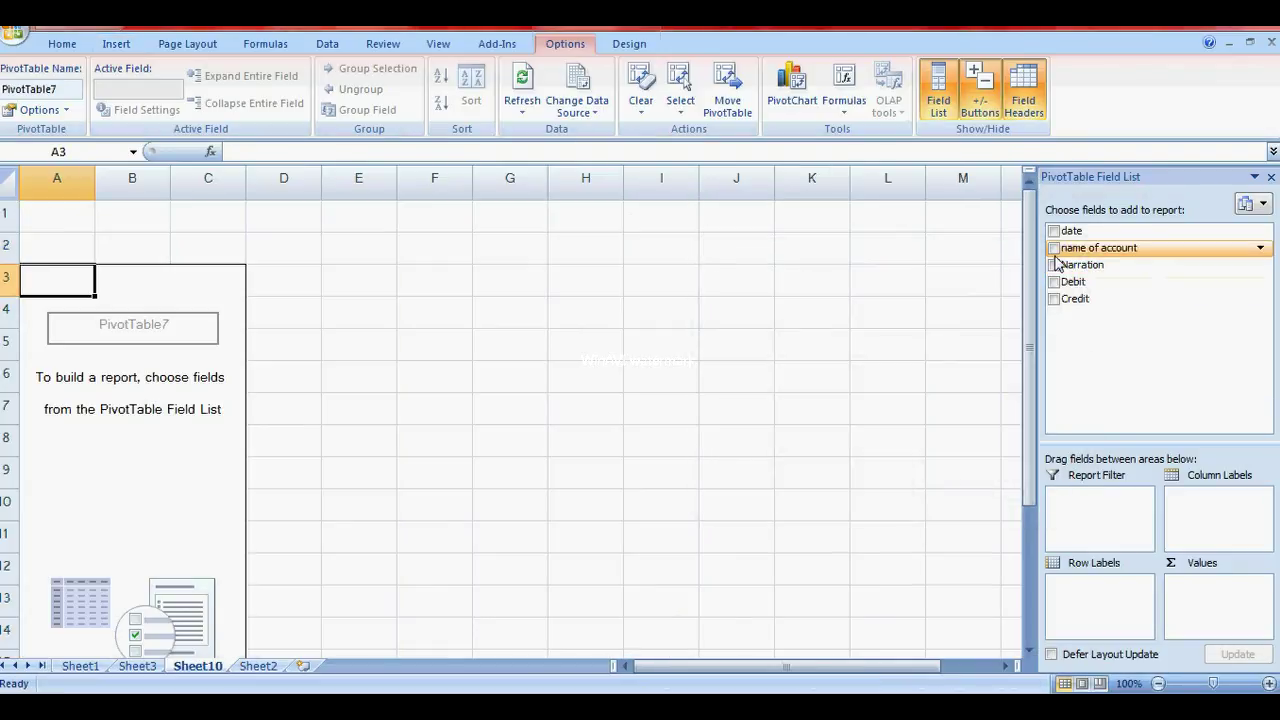
Add name of account, date, Narration, Debit and Credit fields to the PivotTable
click(1054, 248)
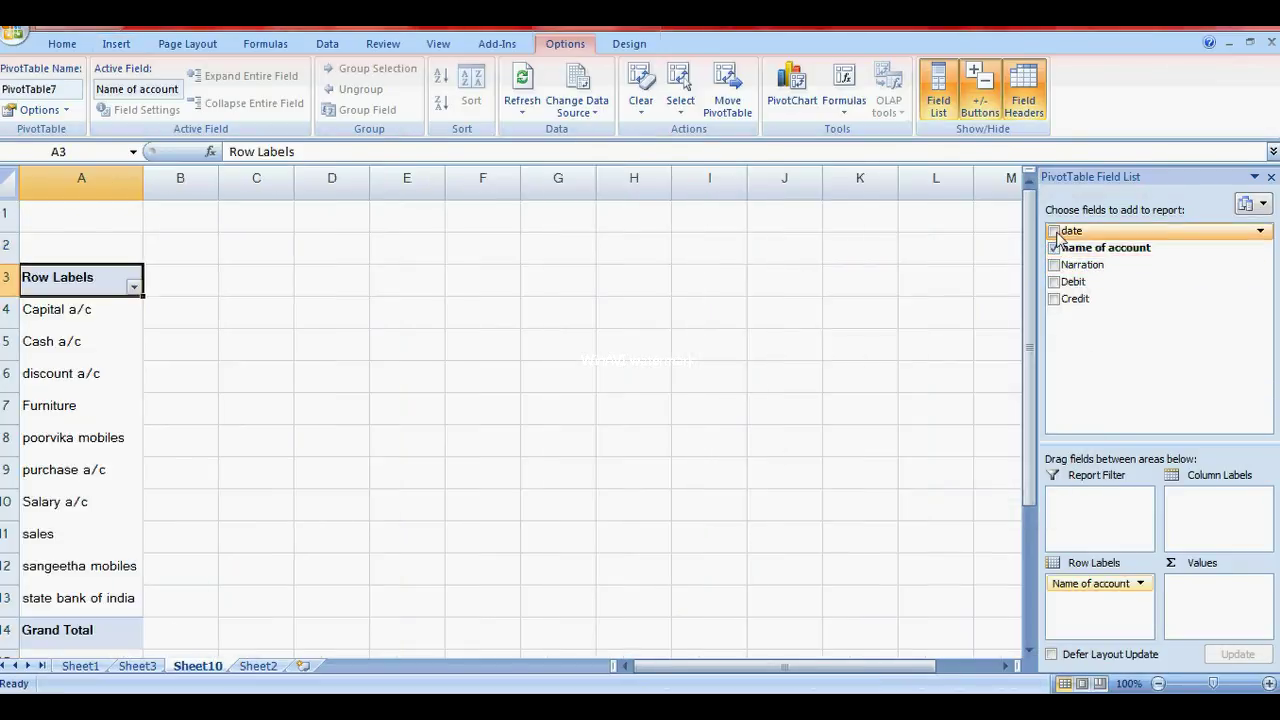
click(1054, 231)
click(1054, 265)
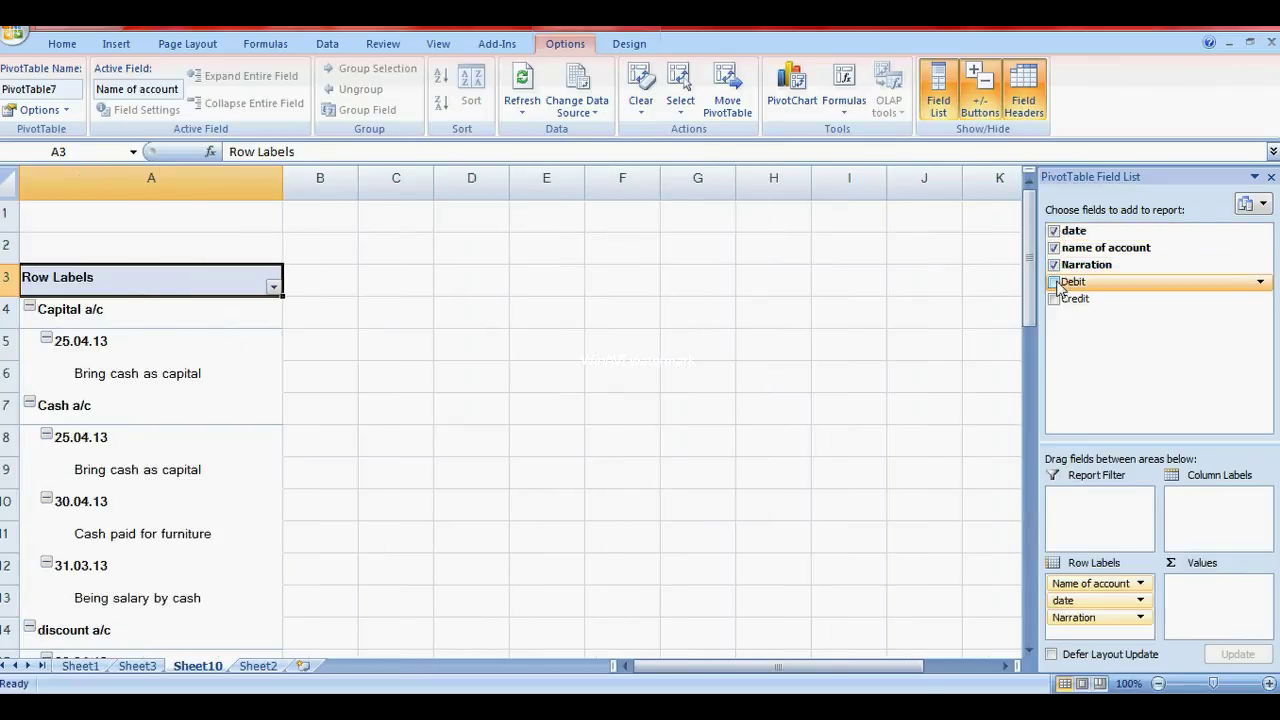
click(1054, 282)
click(1054, 299)
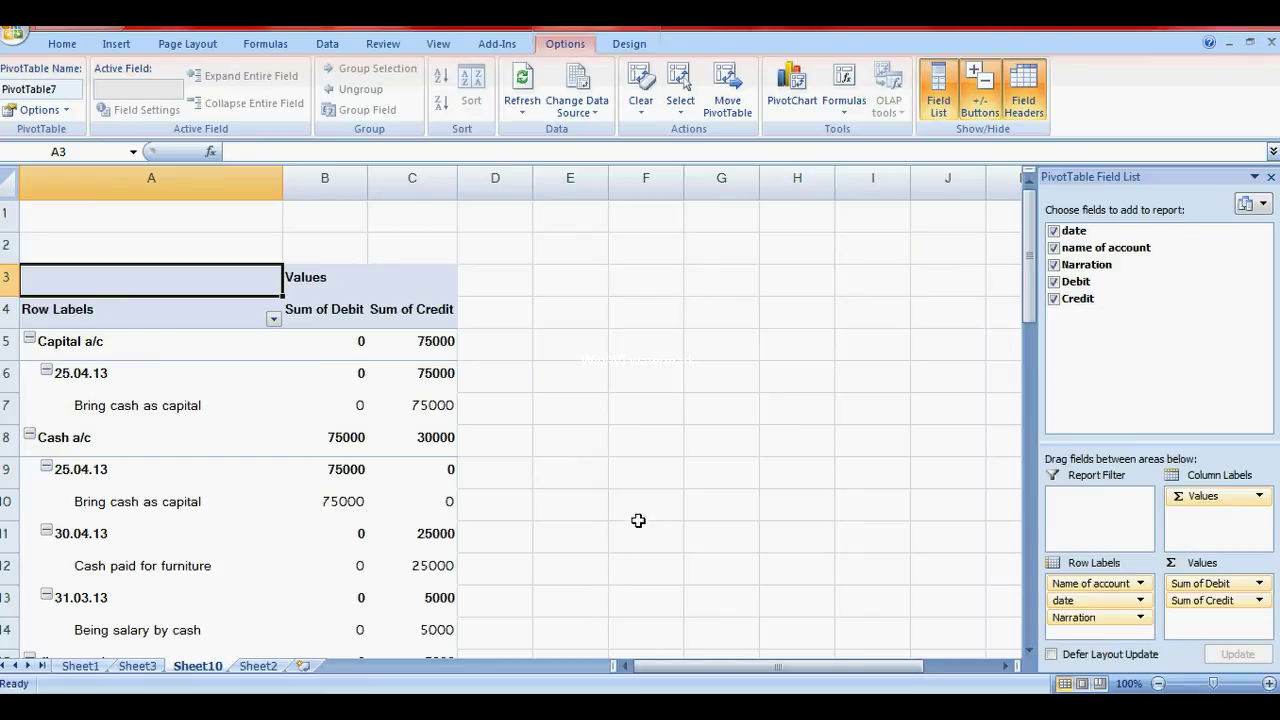
scroll(548, 440, down, 2)
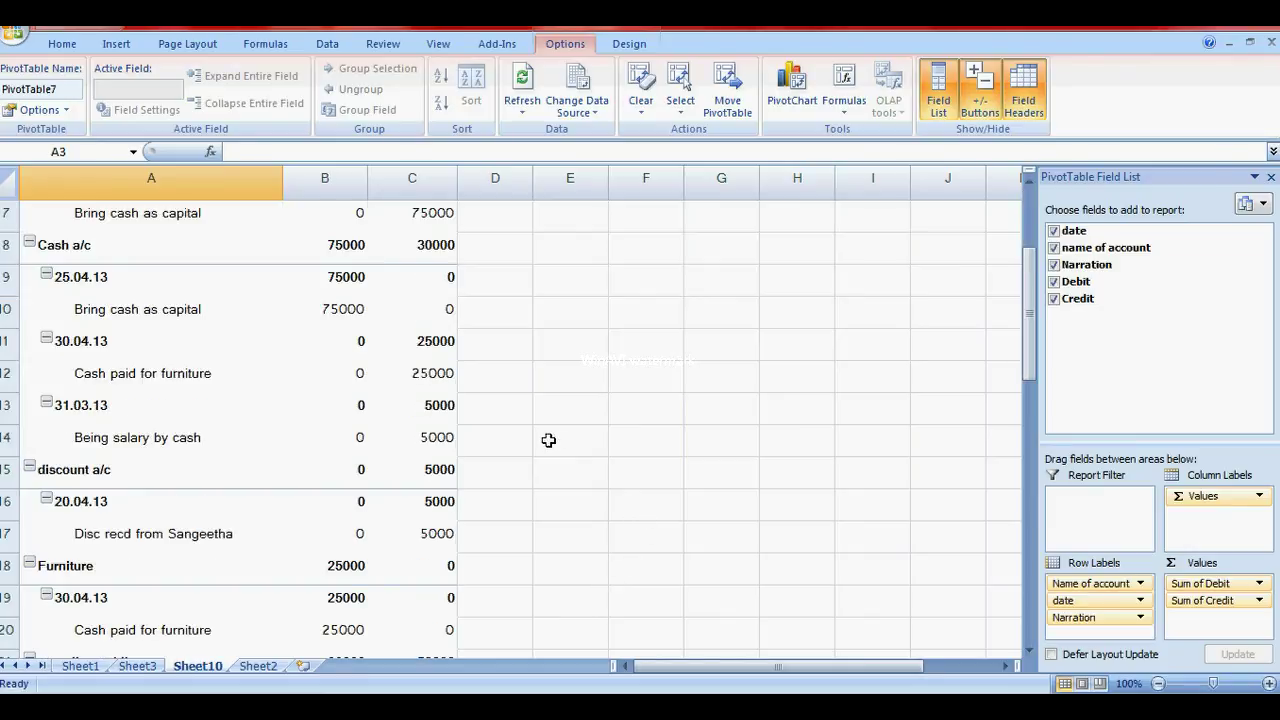
scroll(548, 440, up, 2)
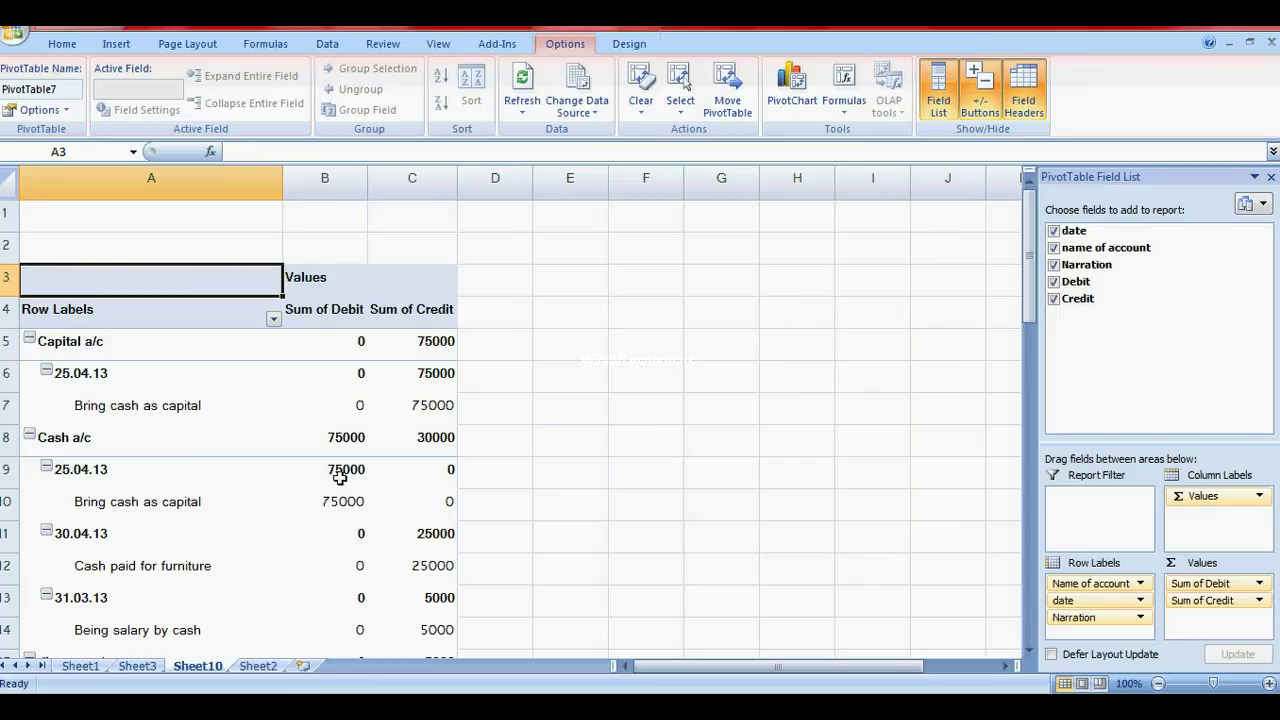
scroll(340, 470, down, 1)
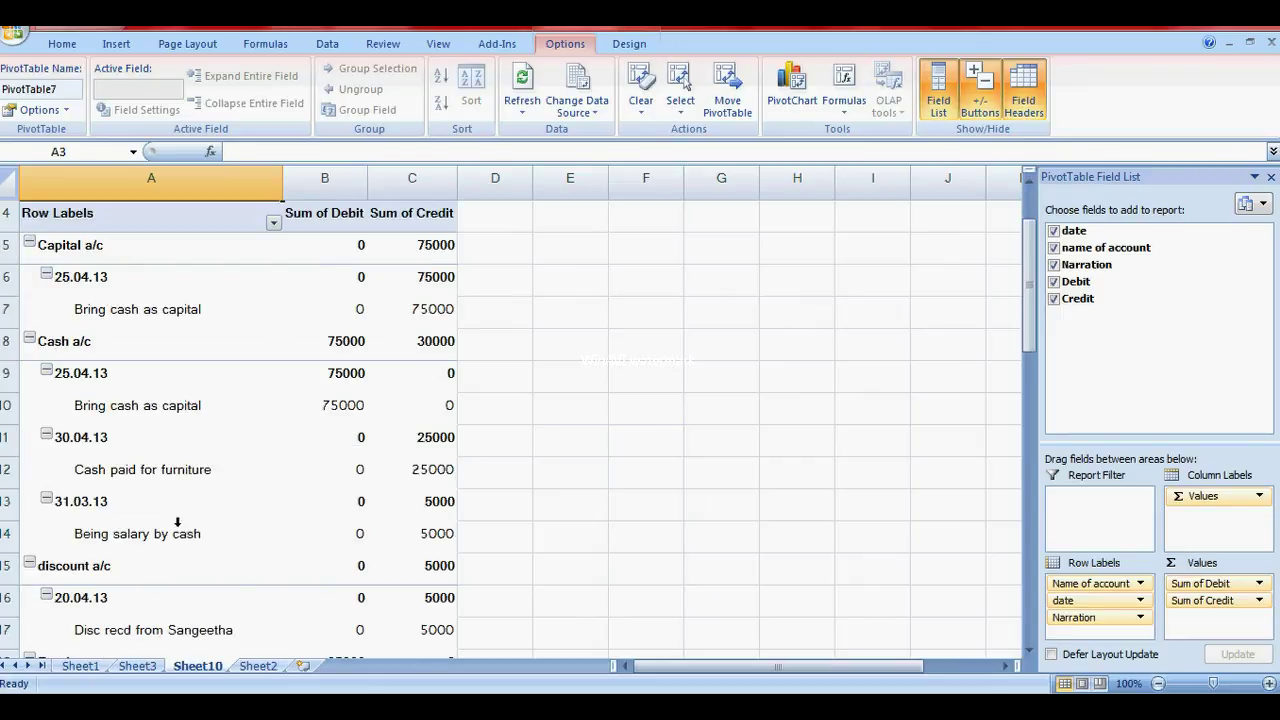
scroll(445, 535, down, 1)
scroll(445, 535, down, 2)
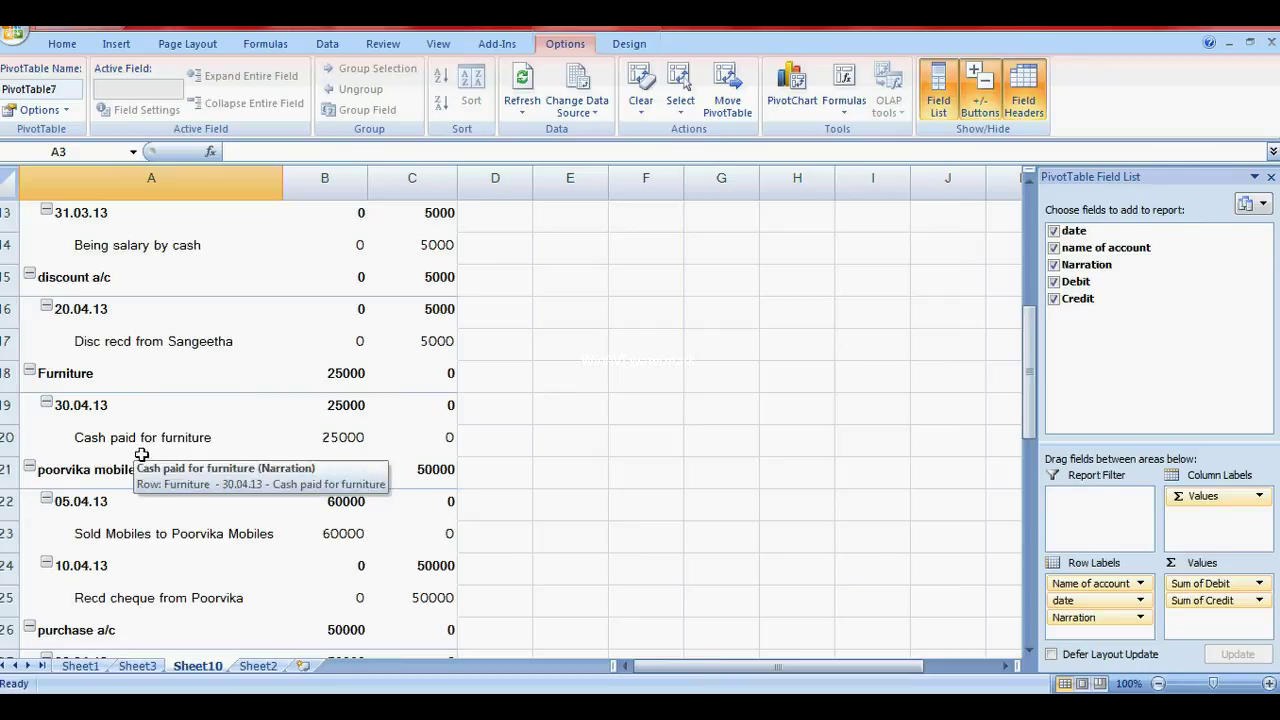
mouse_move(323, 443)
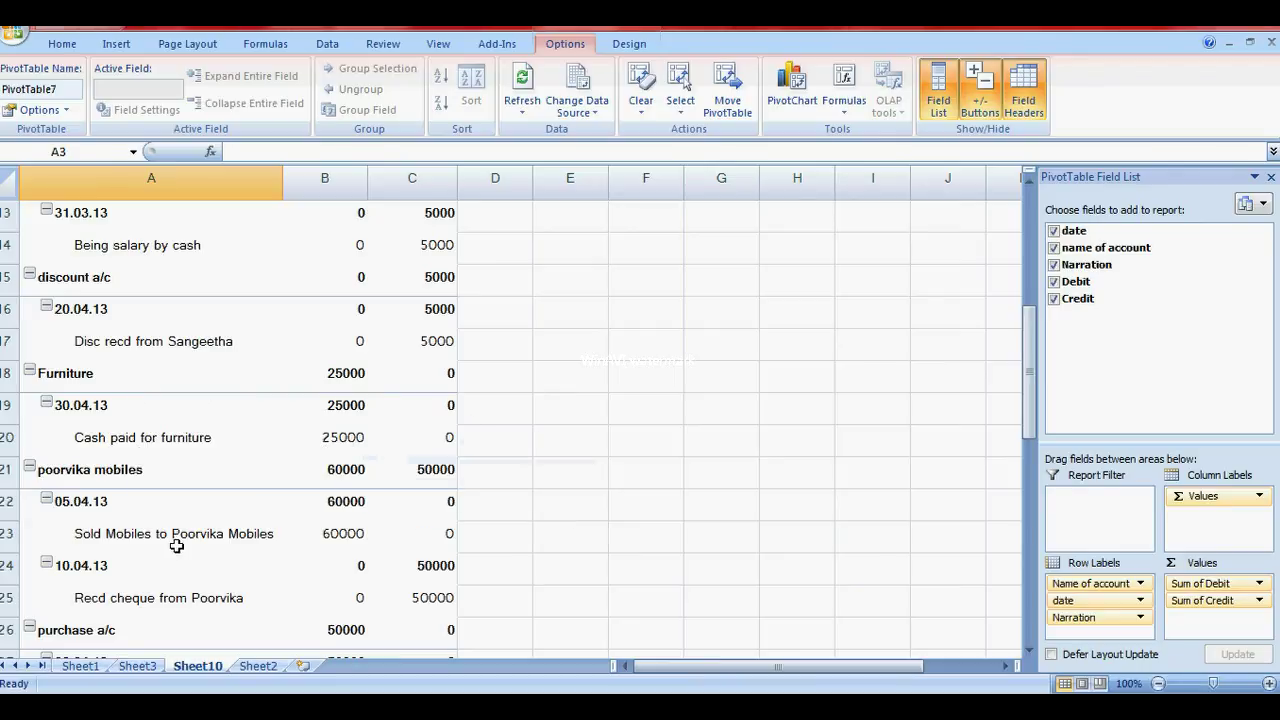
scroll(176, 546, down, 1)
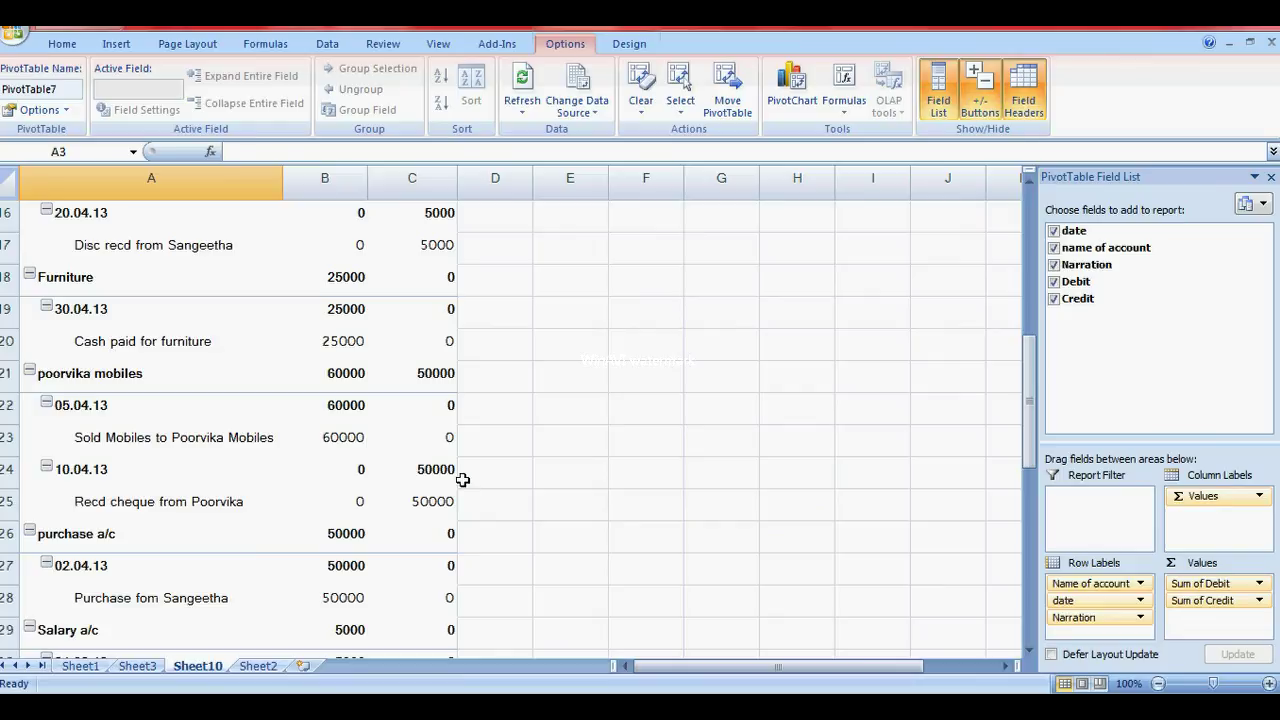
scroll(385, 530, down, 3)
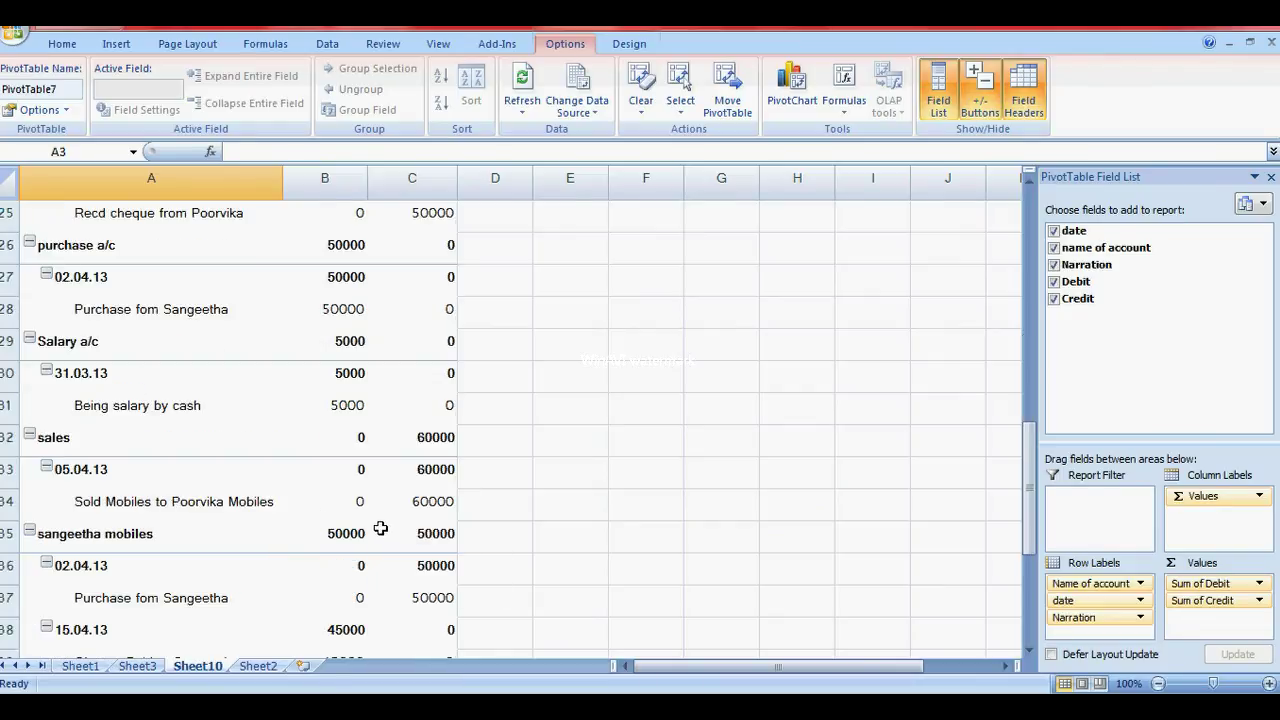
scroll(381, 528, down, 3)
scroll(381, 528, down, 1)
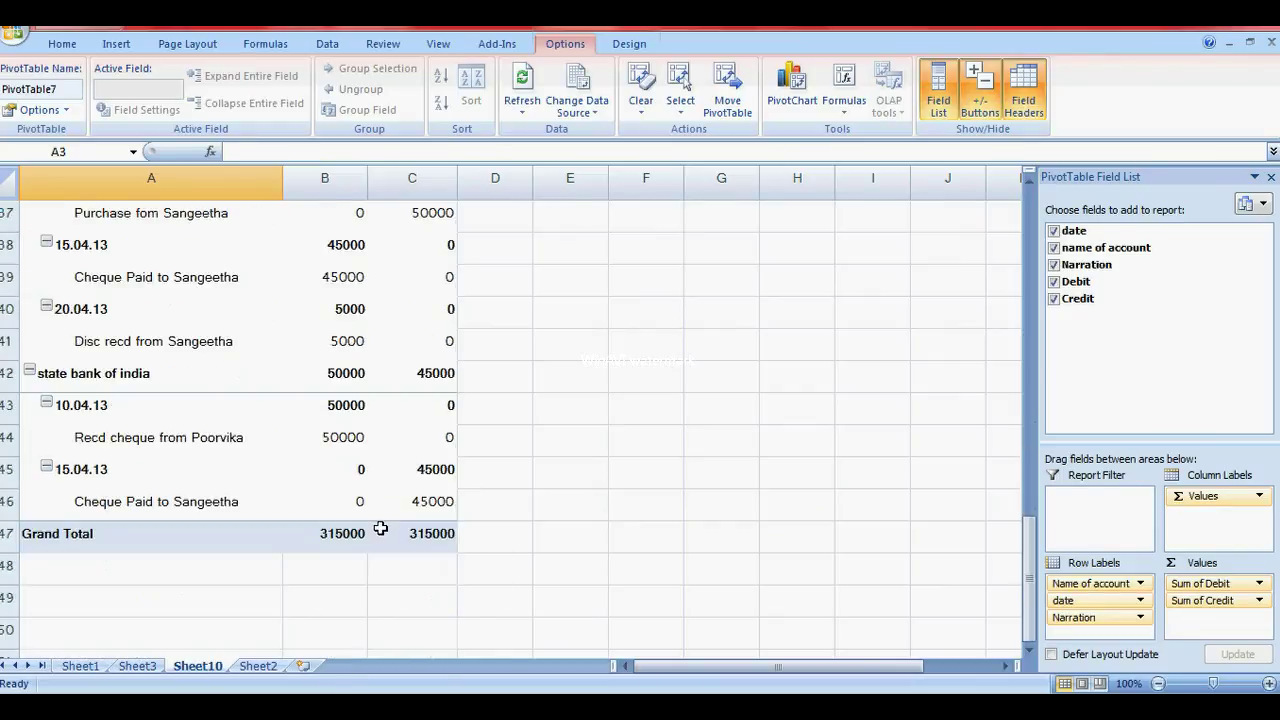
scroll(463, 494, up, 6)
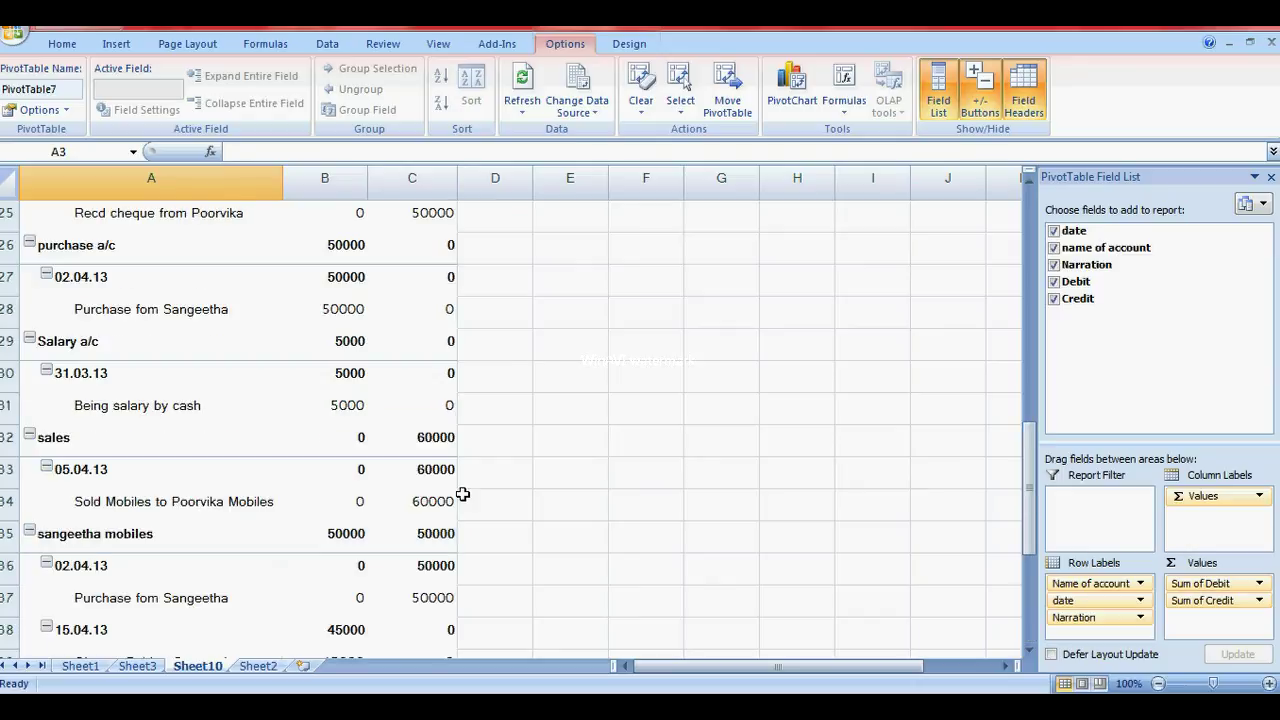
scroll(463, 494, down, 6)
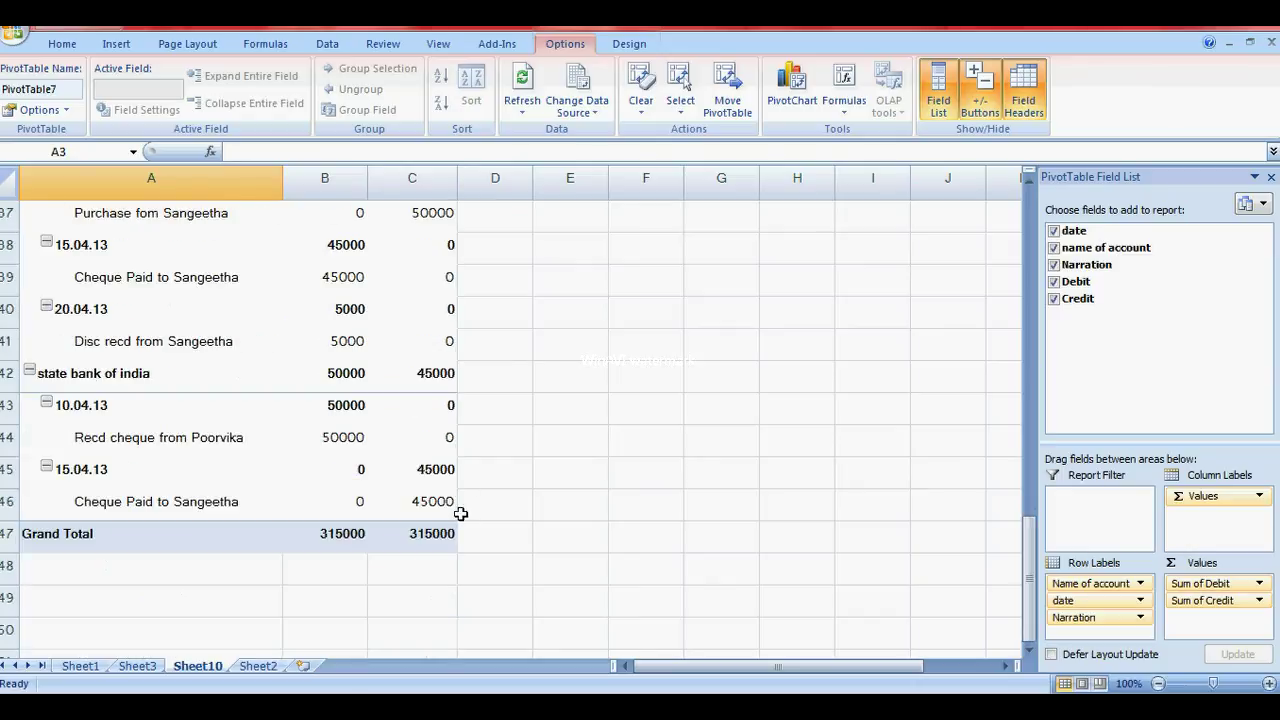
scroll(476, 476, up, 5)
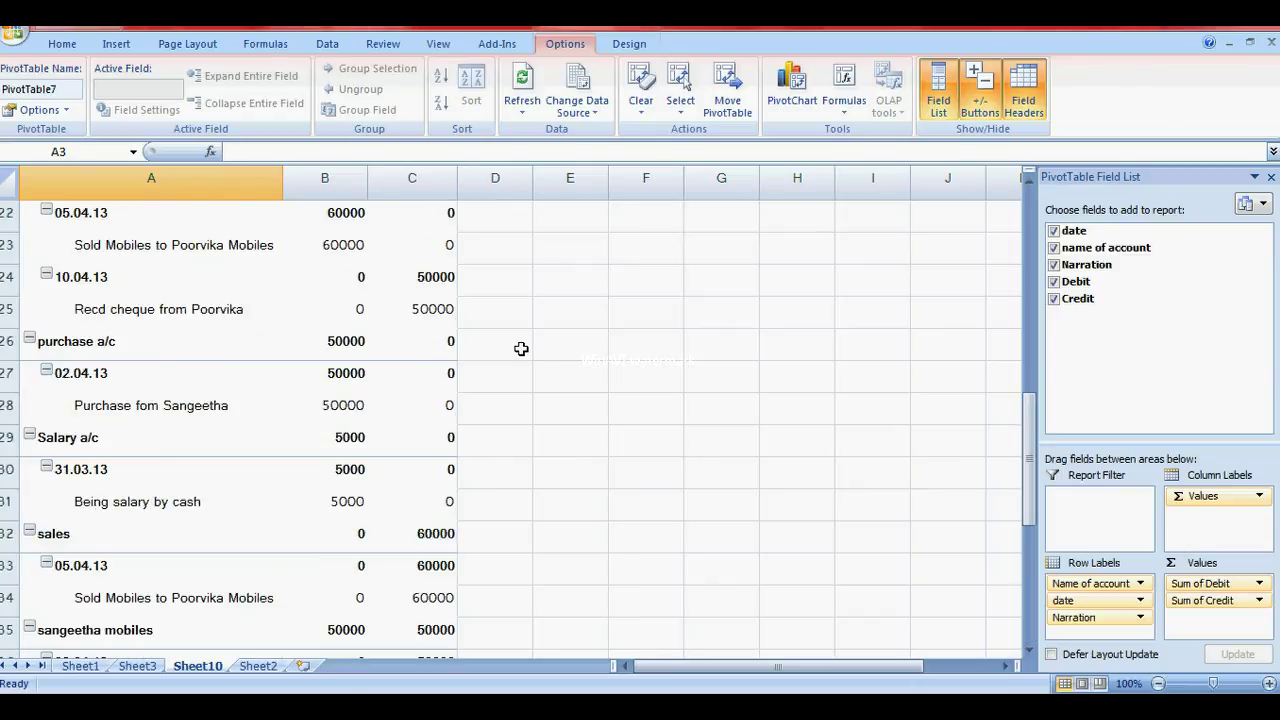